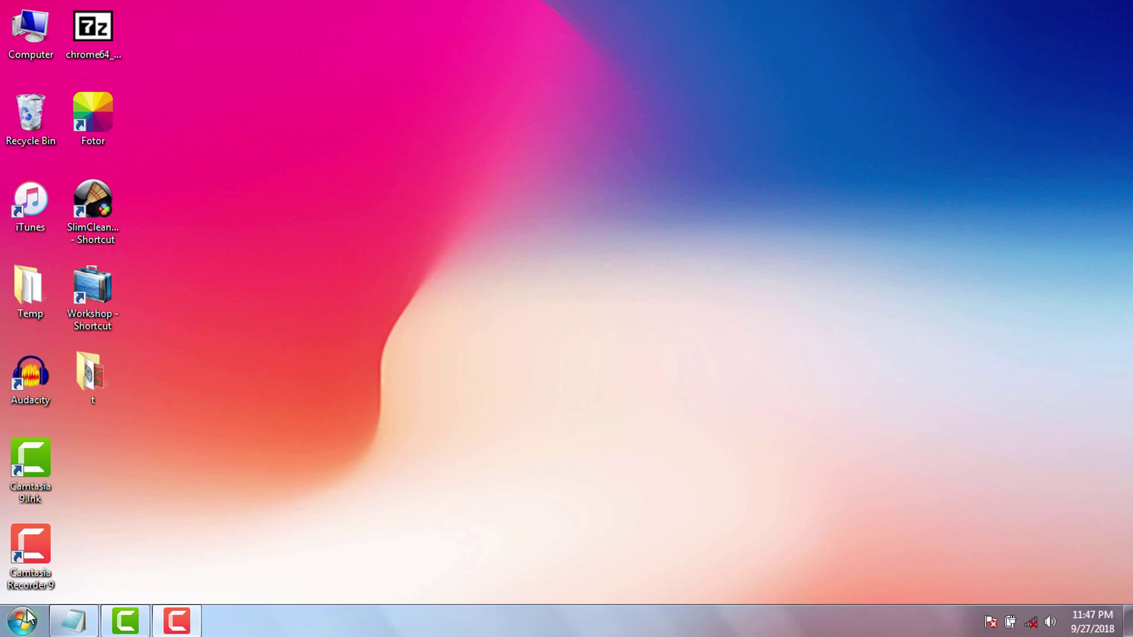
# - Open the Uninstall a program list in Control Panel
pyautogui.click(23, 620)
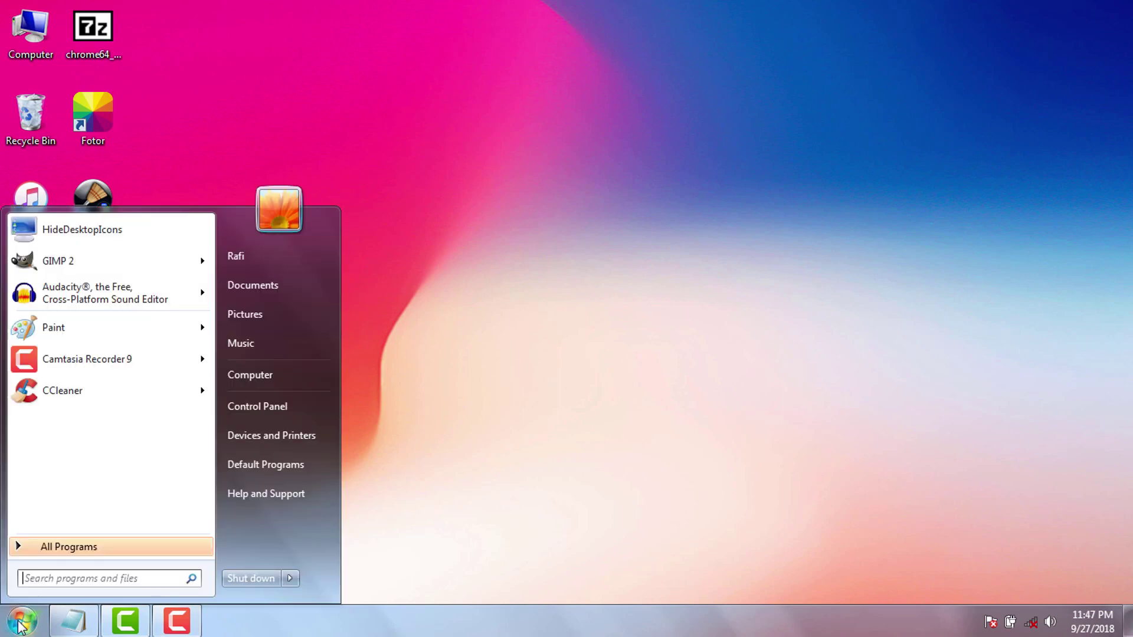
pyautogui.click(281, 410)
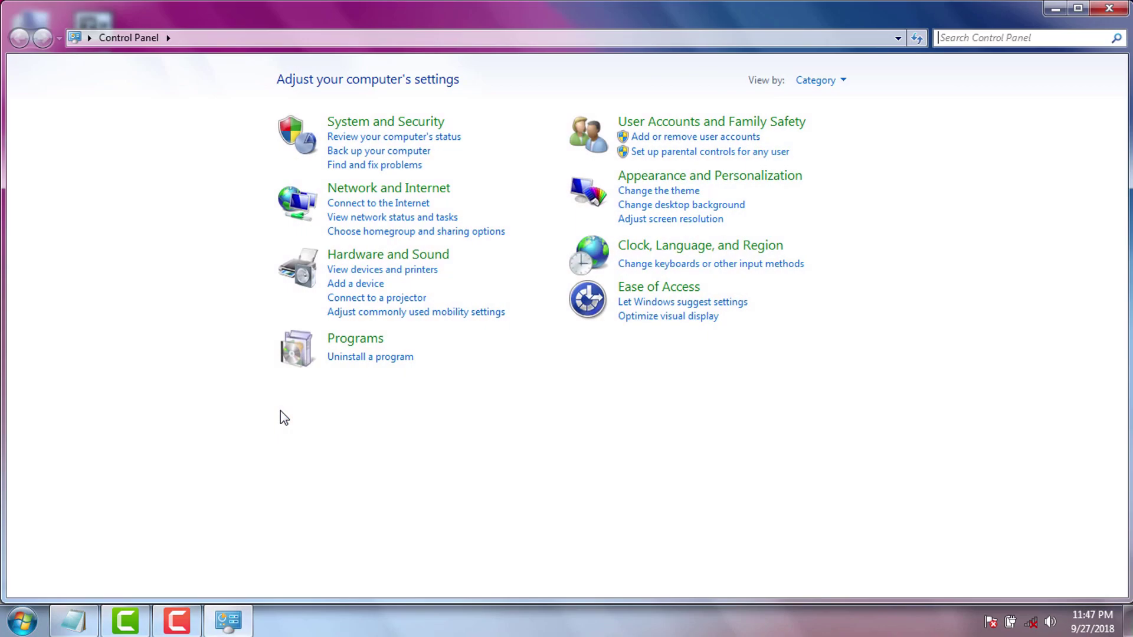
pyautogui.click(367, 360)
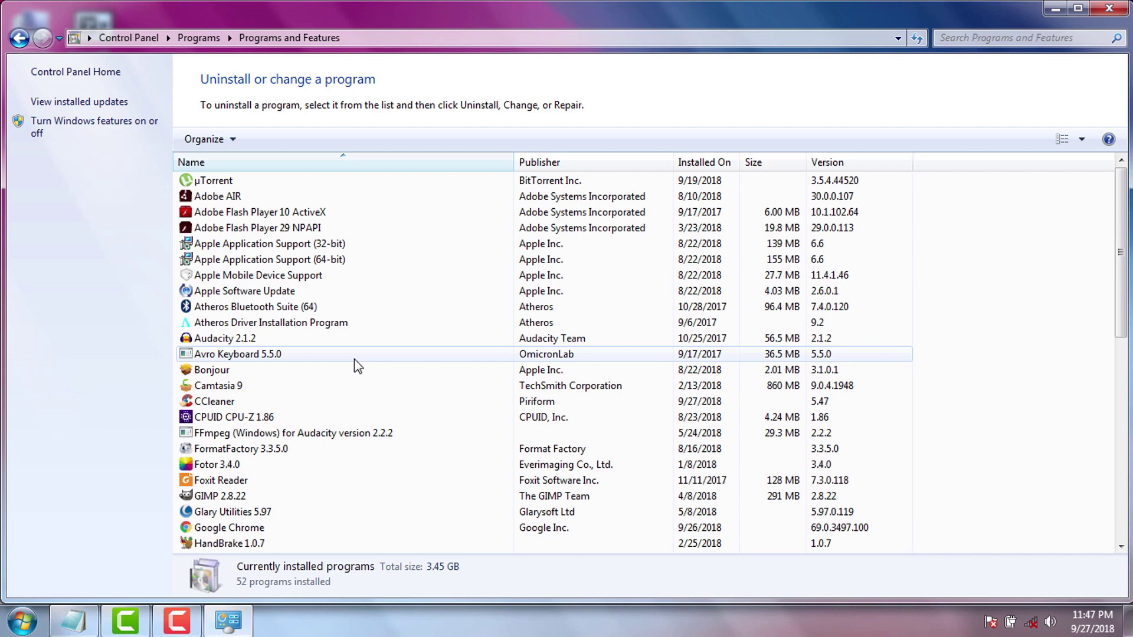
# - Uninstall Google Chrome, also deleting its browsing data
pyautogui.click(220, 529)
pyautogui.rightClick(219, 528)
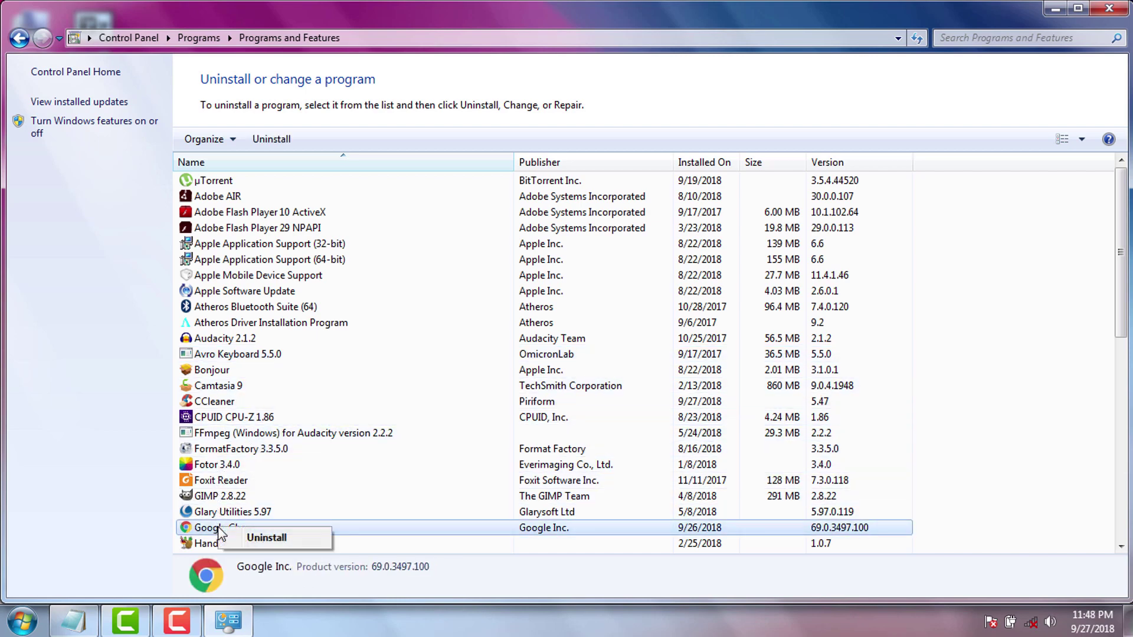
pyautogui.click(262, 544)
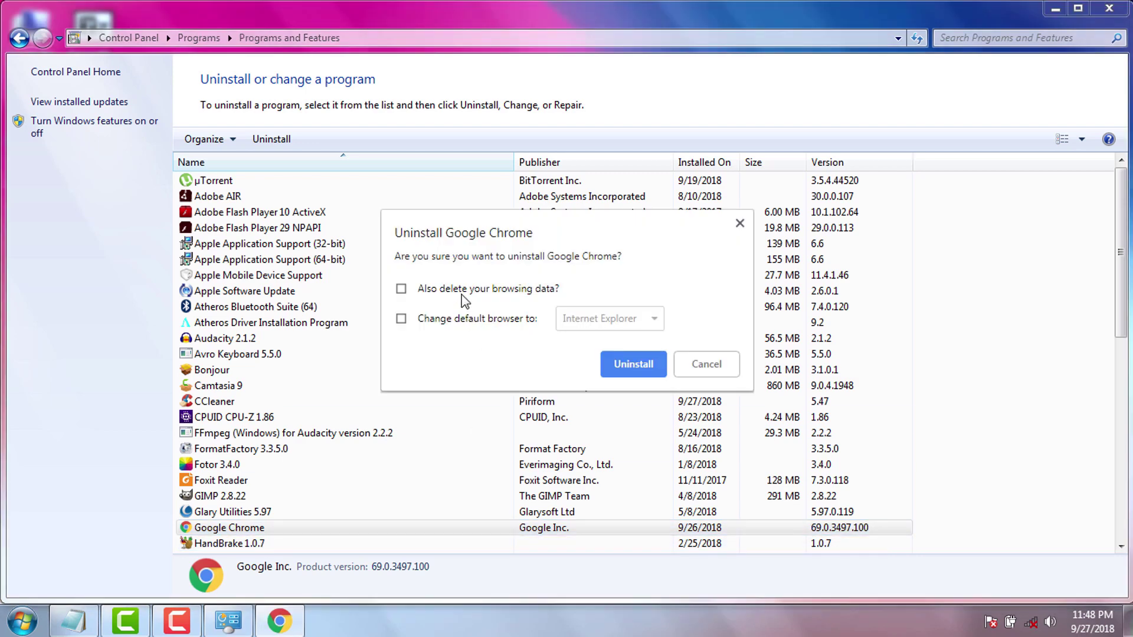
pyautogui.click(462, 290)
pyautogui.click(634, 364)
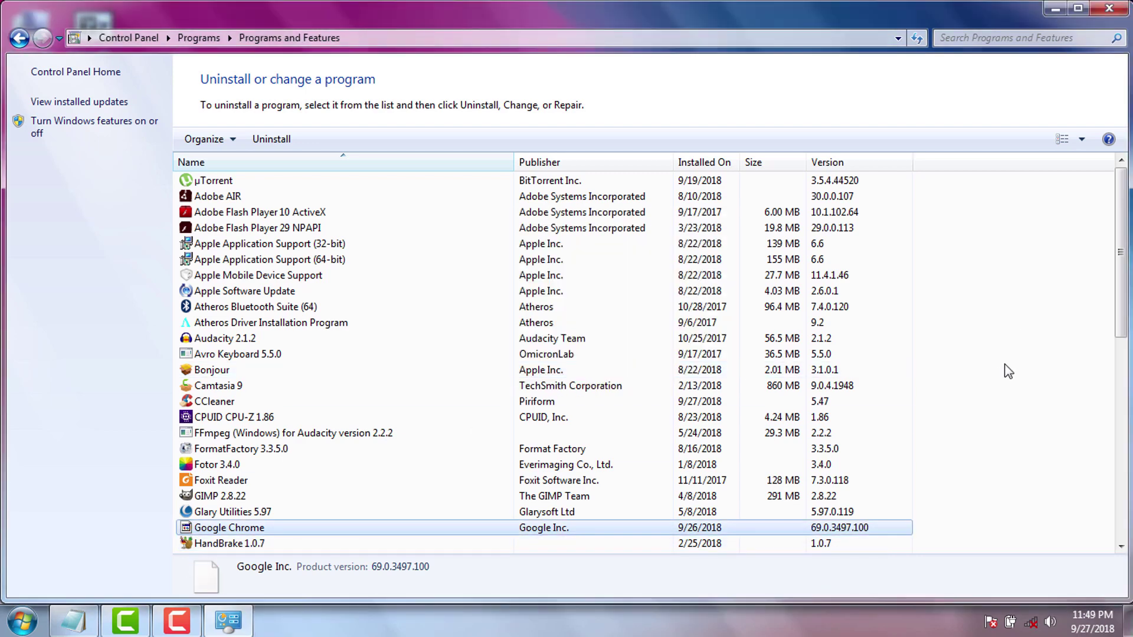
# - Refresh the program list to confirm Chrome is gone, leaving 51 programs
pyautogui.rightClick(1004, 372)
pyautogui.moveTo(1012, 388)
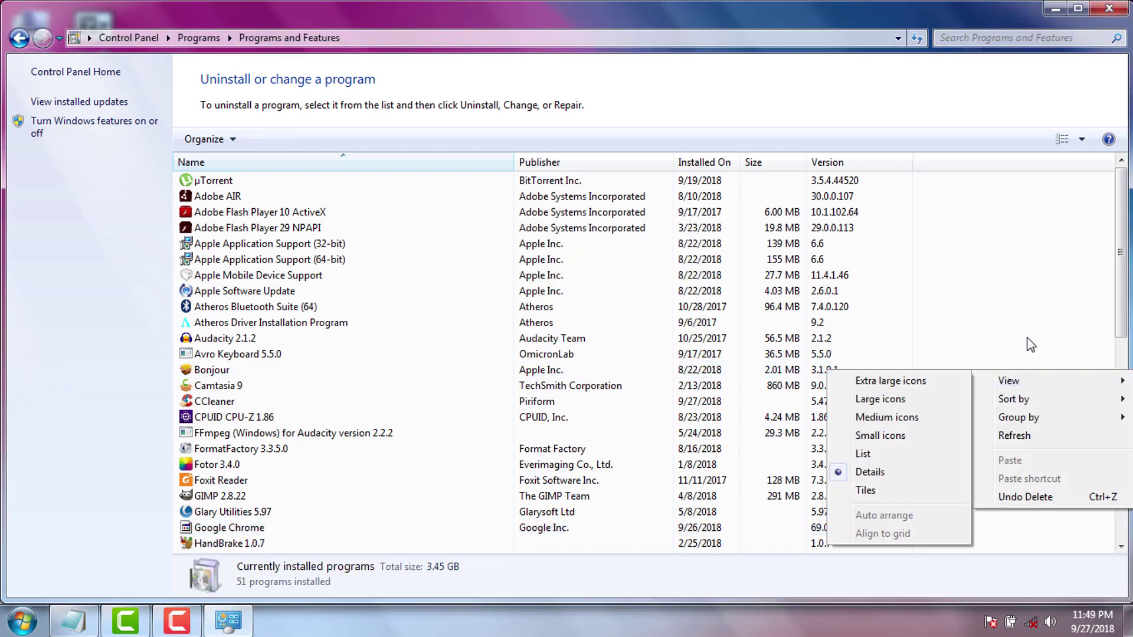
pyautogui.click(1040, 430)
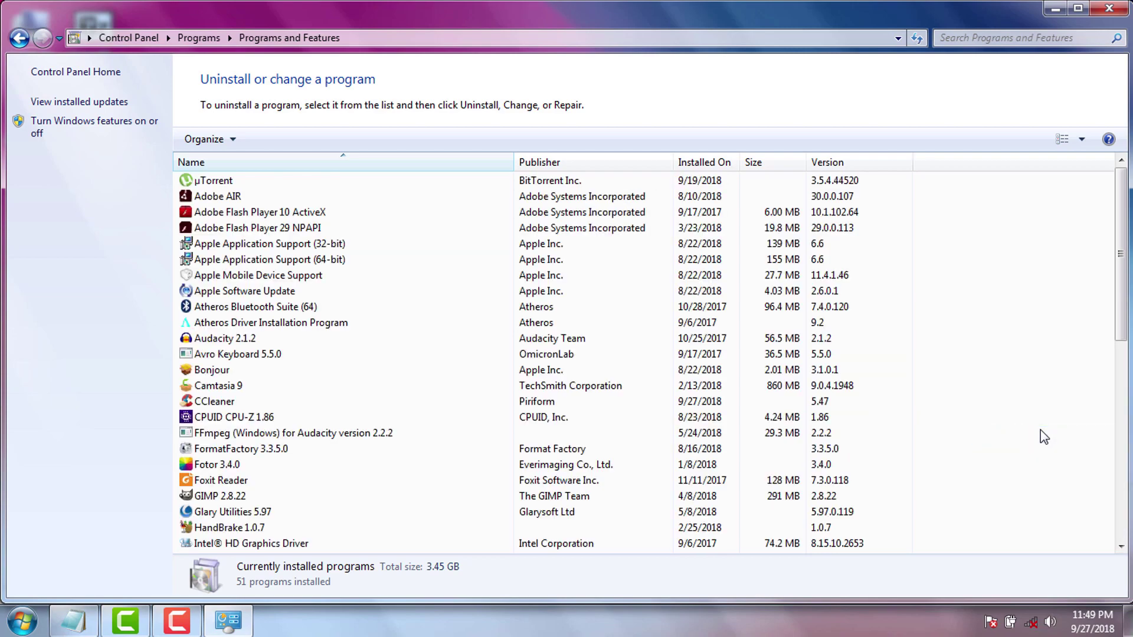
pyautogui.scroll(-3, 1040, 430)
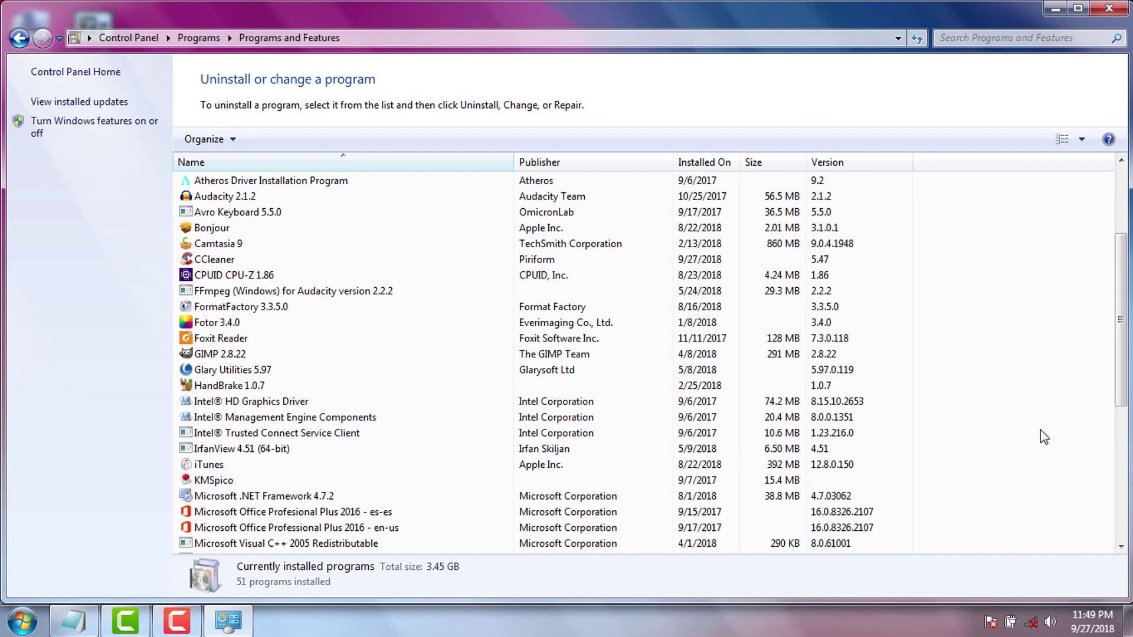
pyautogui.scroll(3, 1040, 429)
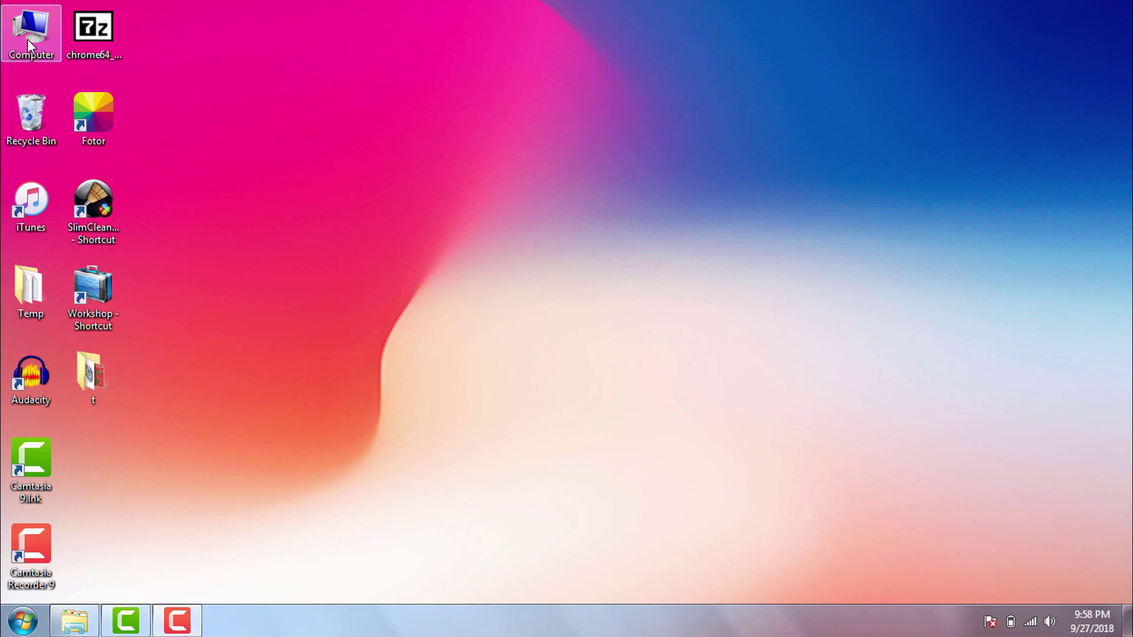
# - Go through Computer to C:\Program Files (x86) and delete the Google folder to the Recycle Bin
pyautogui.doubleClick(28, 44)
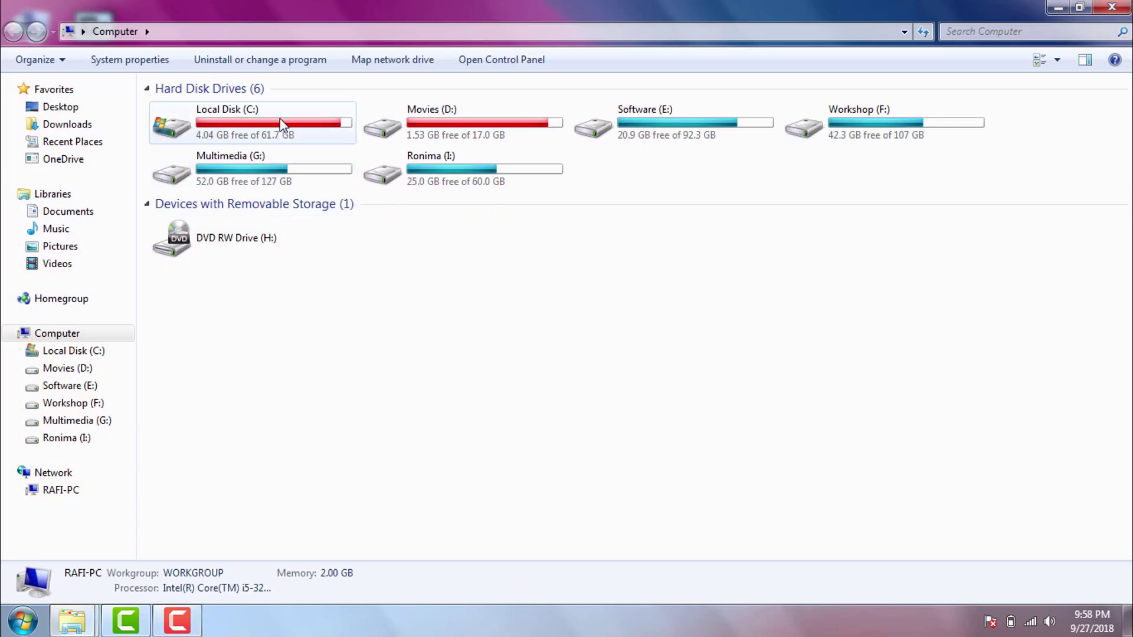
pyautogui.doubleClick(308, 140)
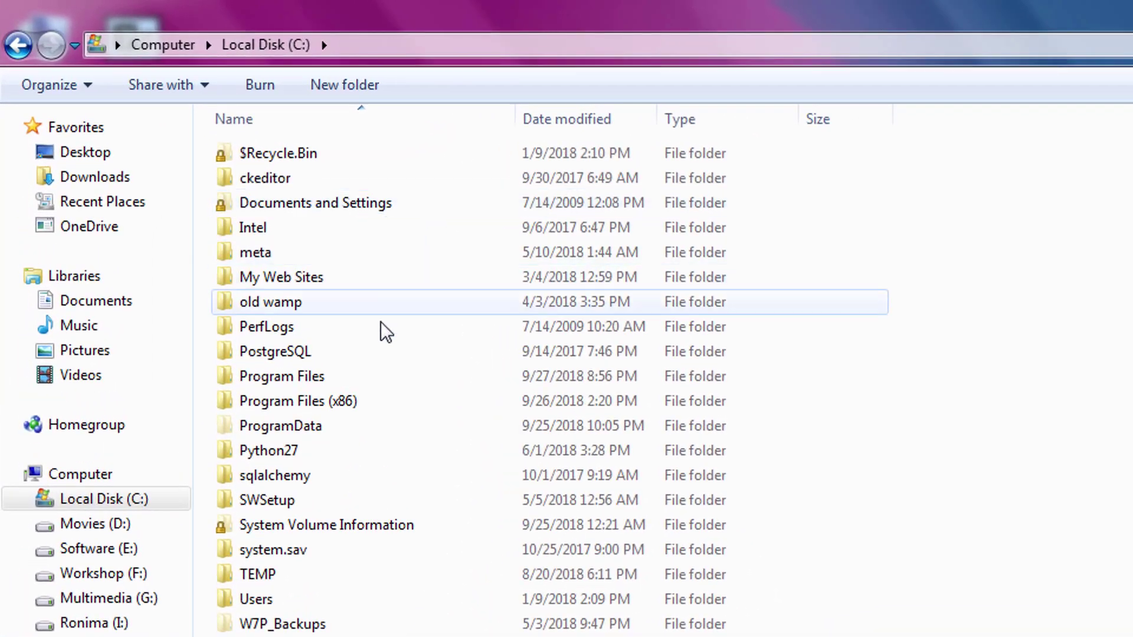
pyautogui.doubleClick(360, 402)
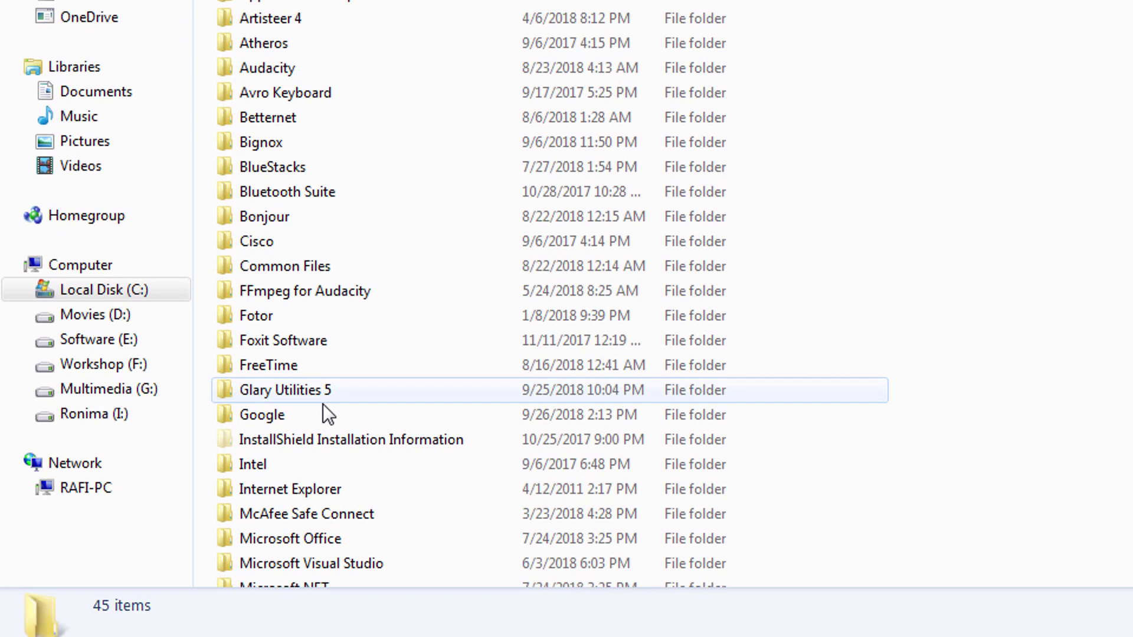
pyautogui.click(296, 416)
pyautogui.rightClick(295, 416)
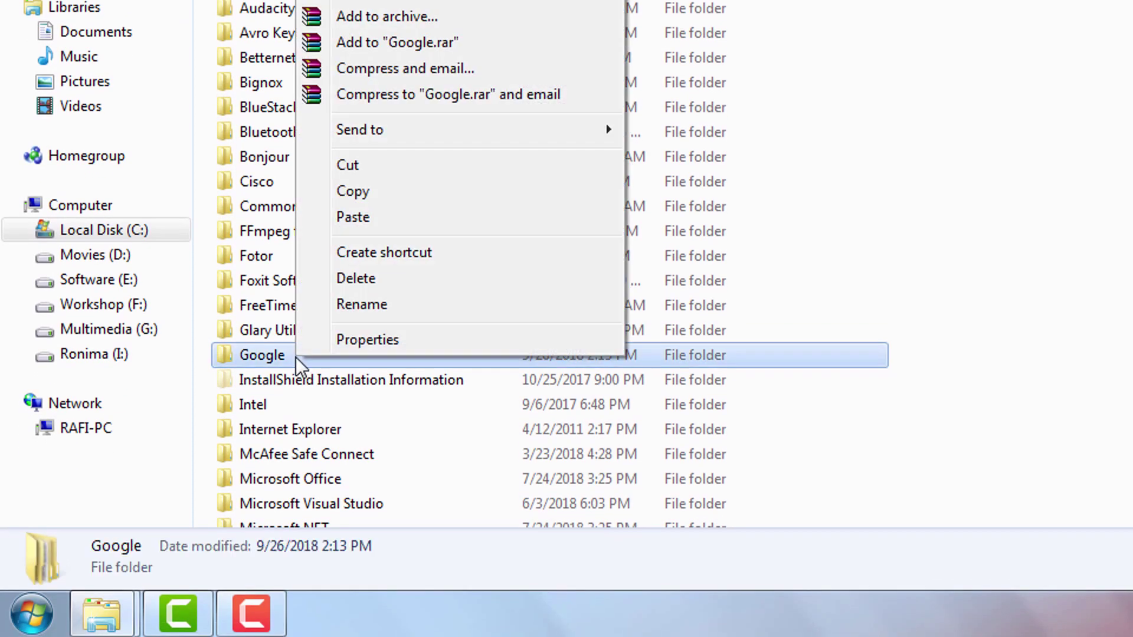
pyautogui.click(360, 279)
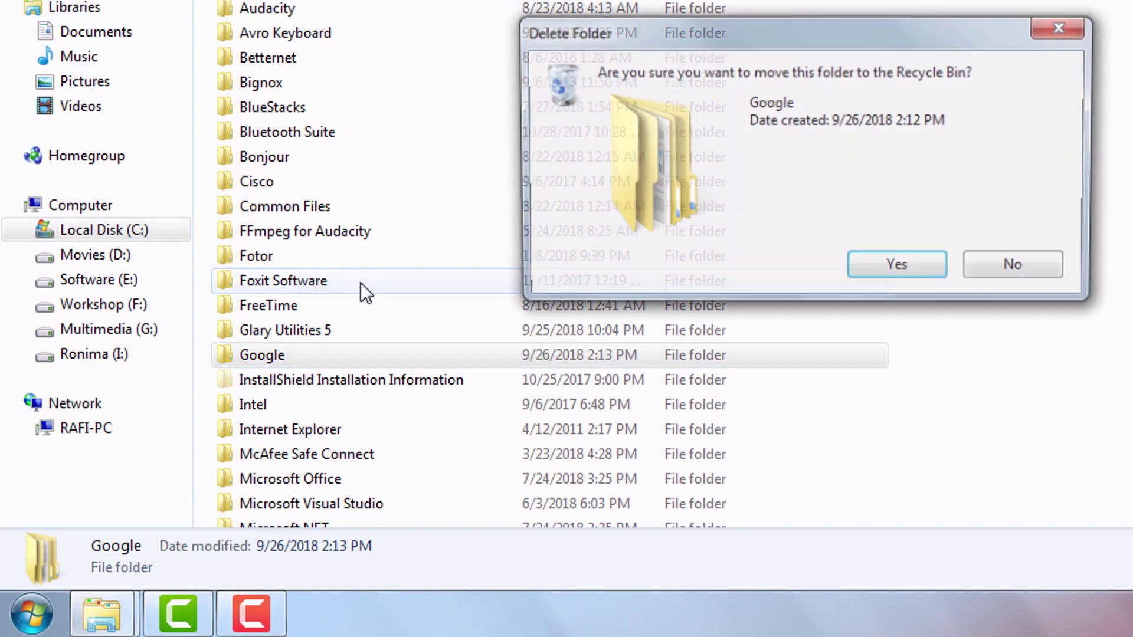
pyautogui.click(923, 270)
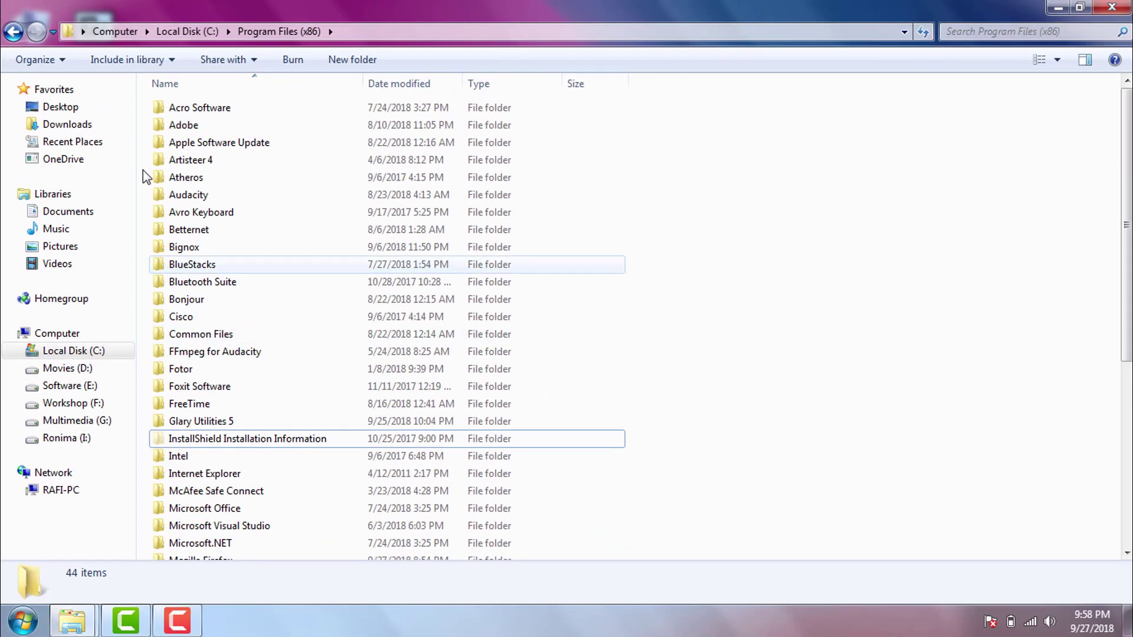
# - Return to C: and enable 'Show hidden files, folders, and drives' in Folder Options
pyautogui.click(13, 31)
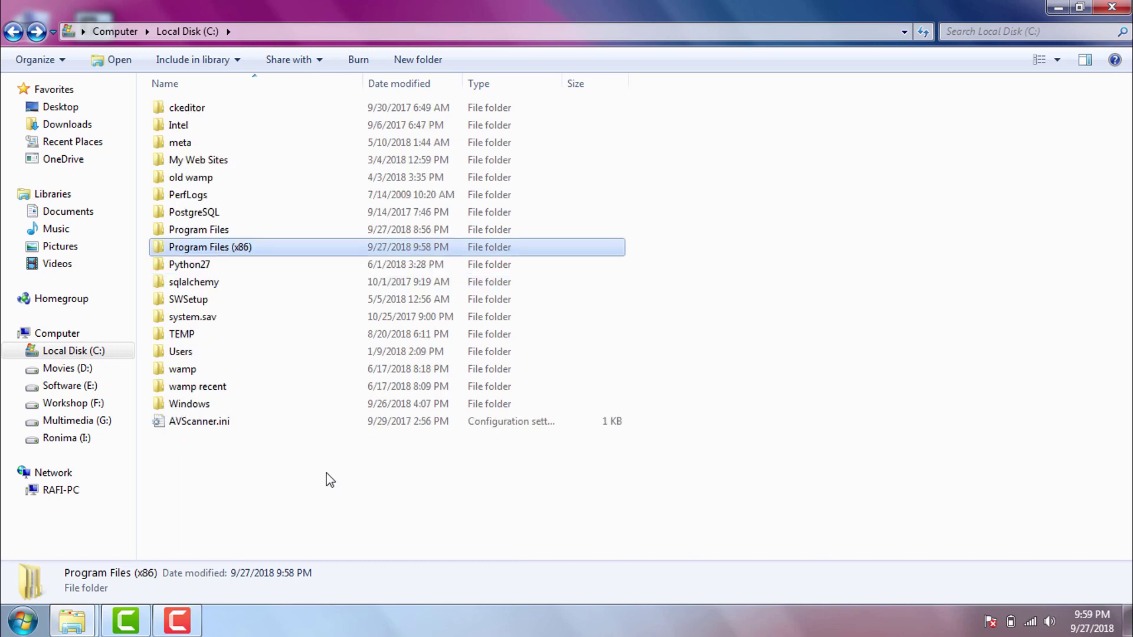
pyautogui.click(24, 622)
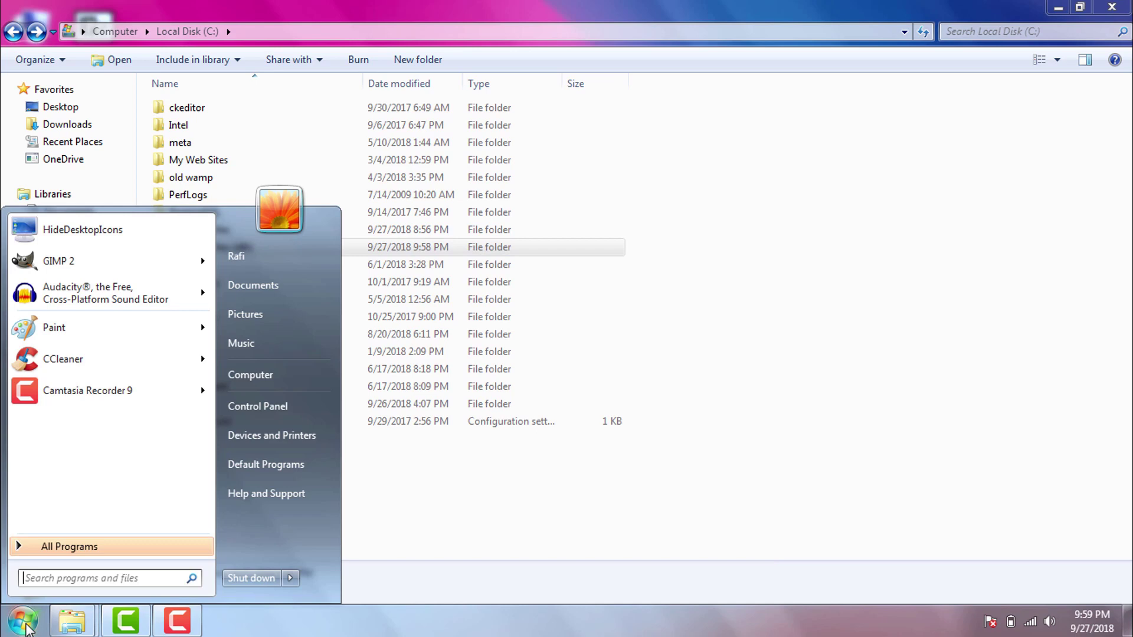
pyautogui.write('fold')
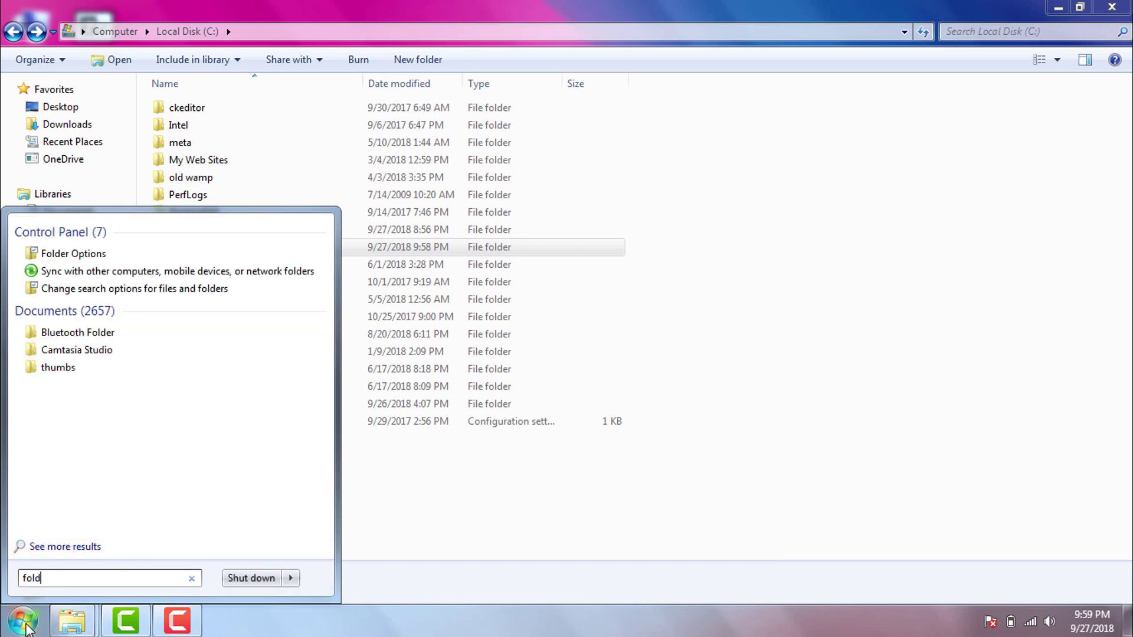
pyautogui.write('er options')
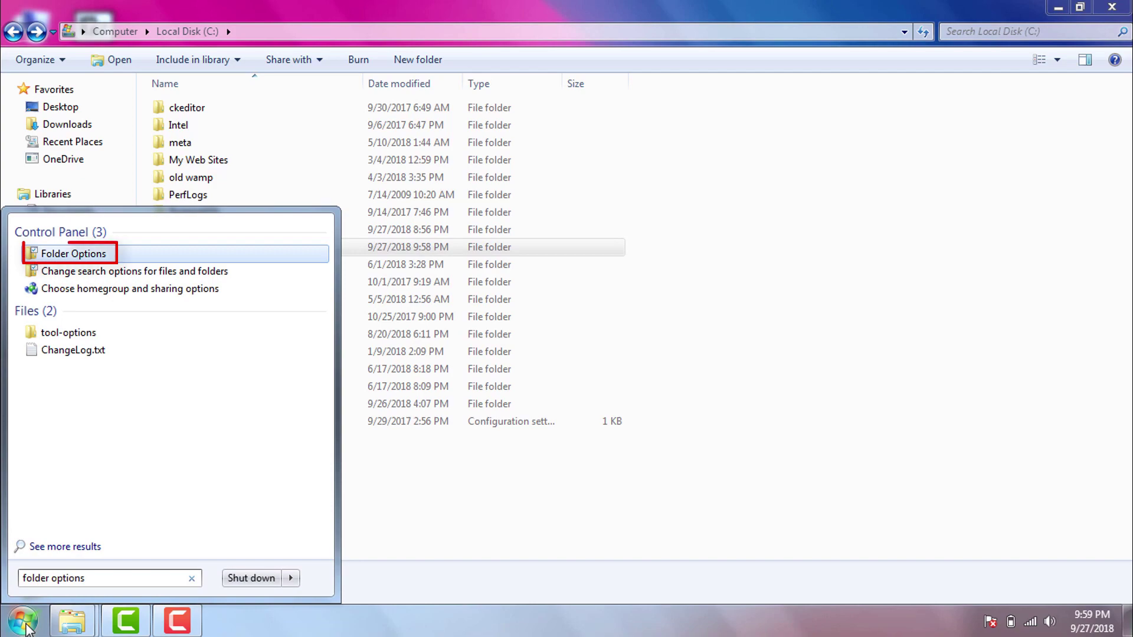
pyautogui.press('Return')
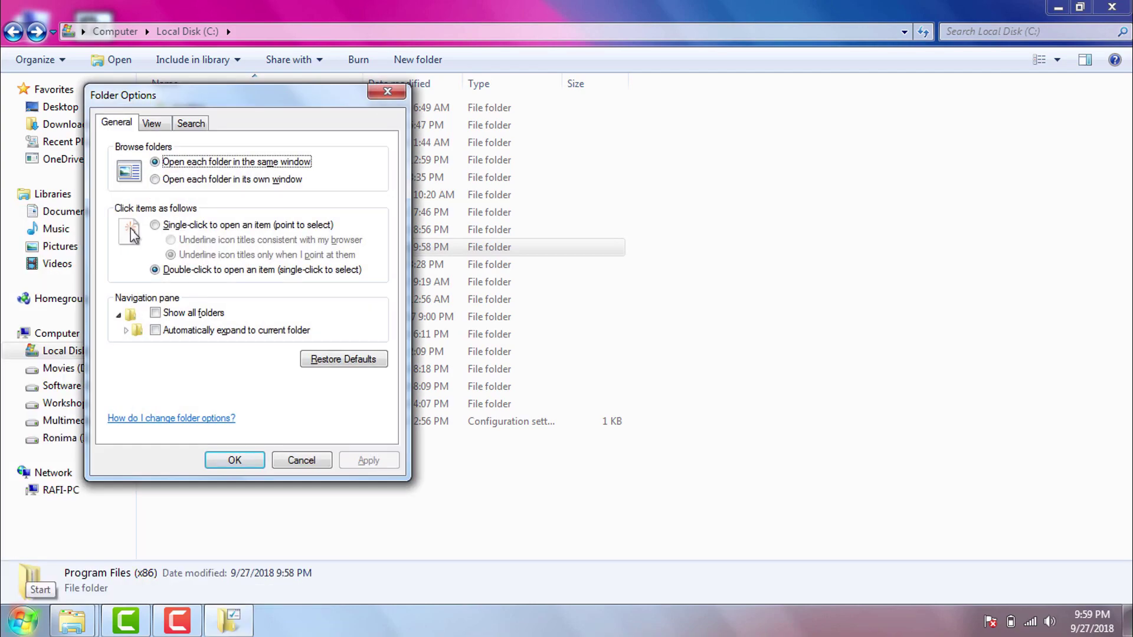
pyautogui.click(151, 123)
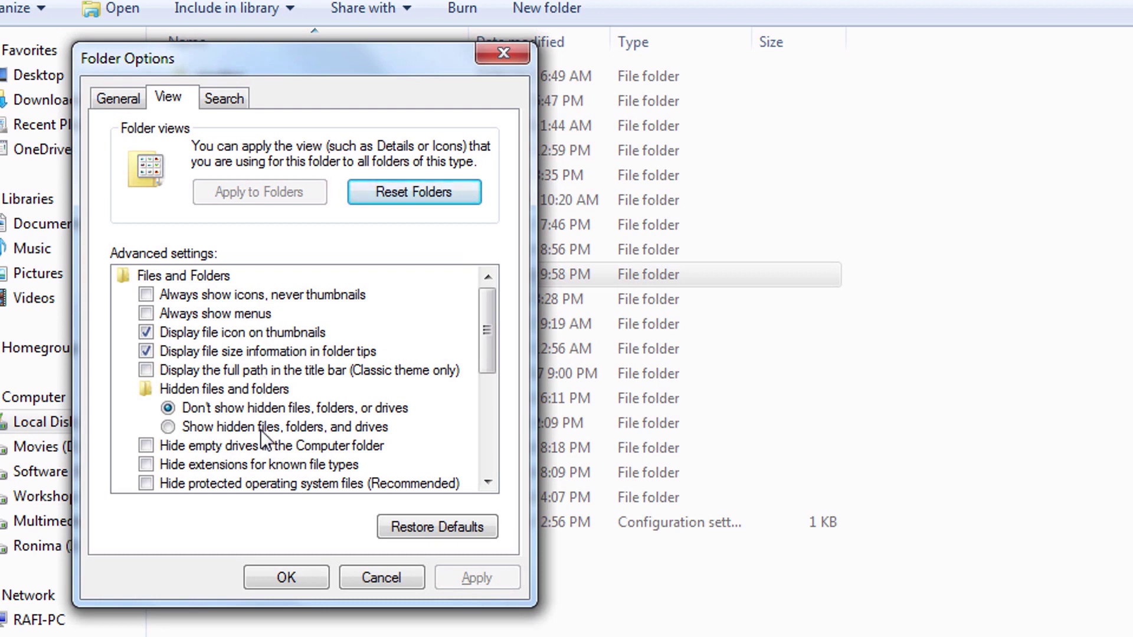
pyautogui.click(261, 429)
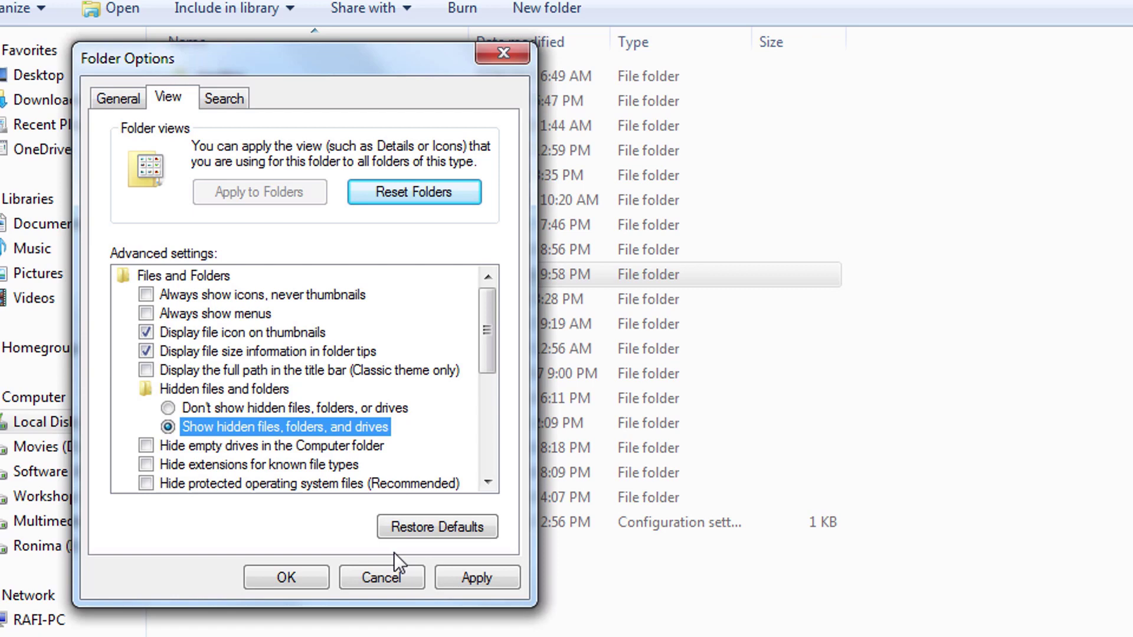
pyautogui.click(497, 579)
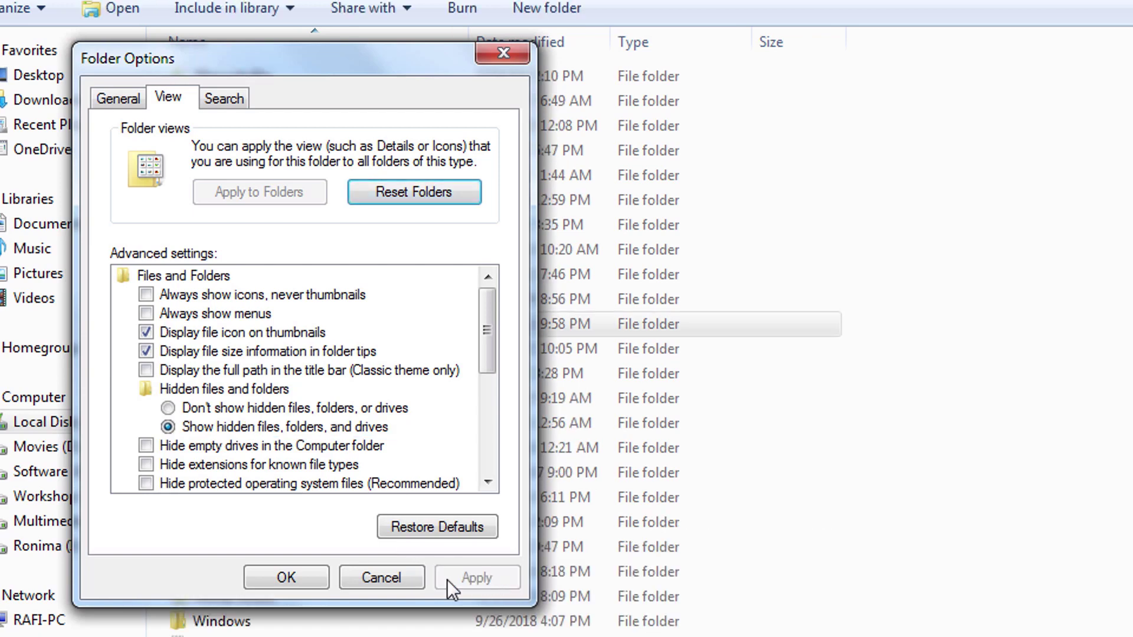
pyautogui.click(297, 586)
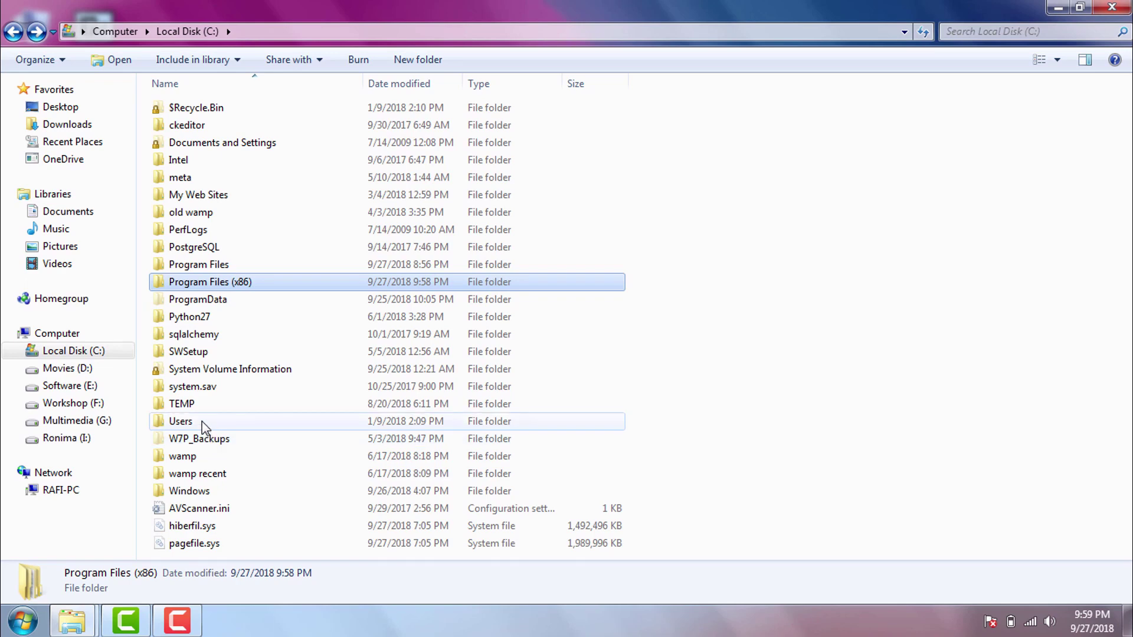
# - Navigate through Users and the profile folder to AppData\Local\Google\Chrome
pyautogui.doubleClick(202, 422)
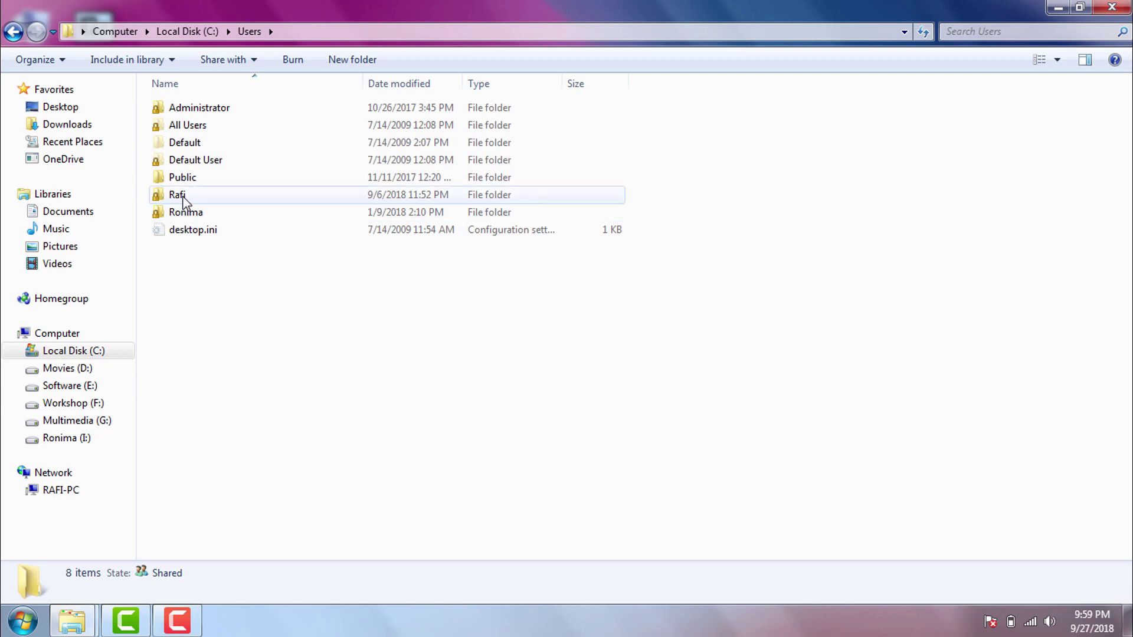
pyautogui.doubleClick(184, 199)
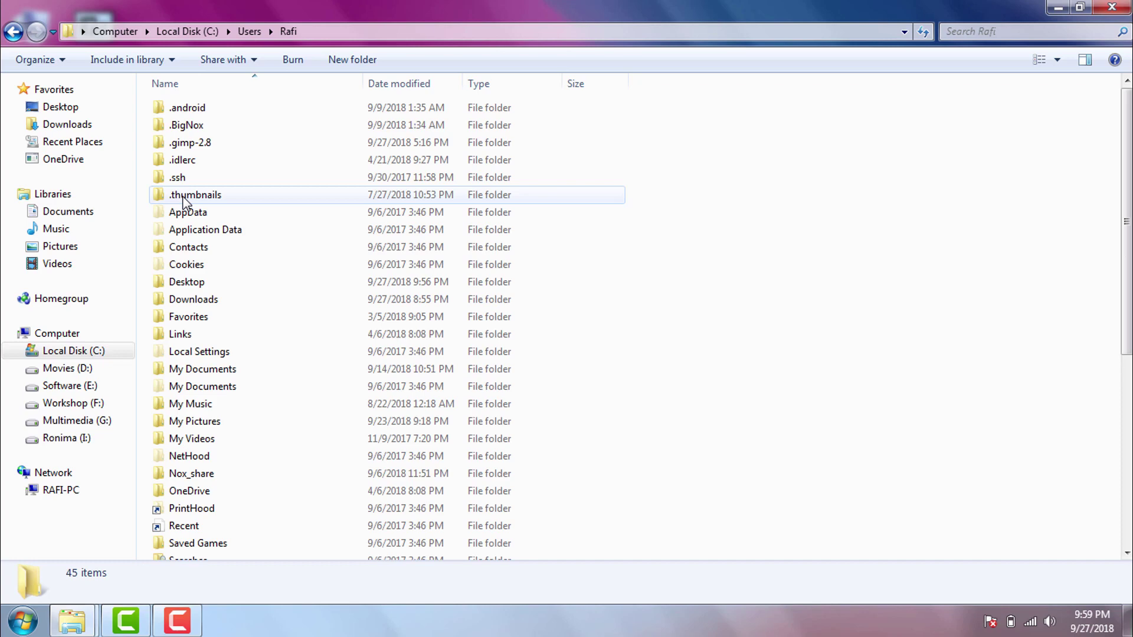
pyautogui.doubleClick(215, 219)
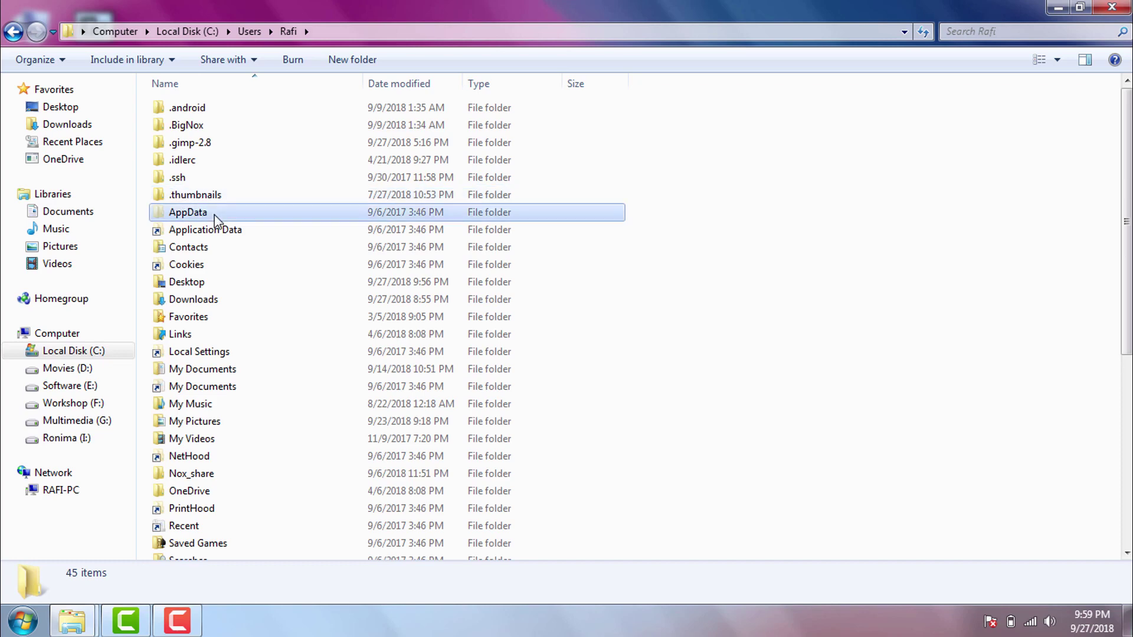
pyautogui.doubleClick(206, 110)
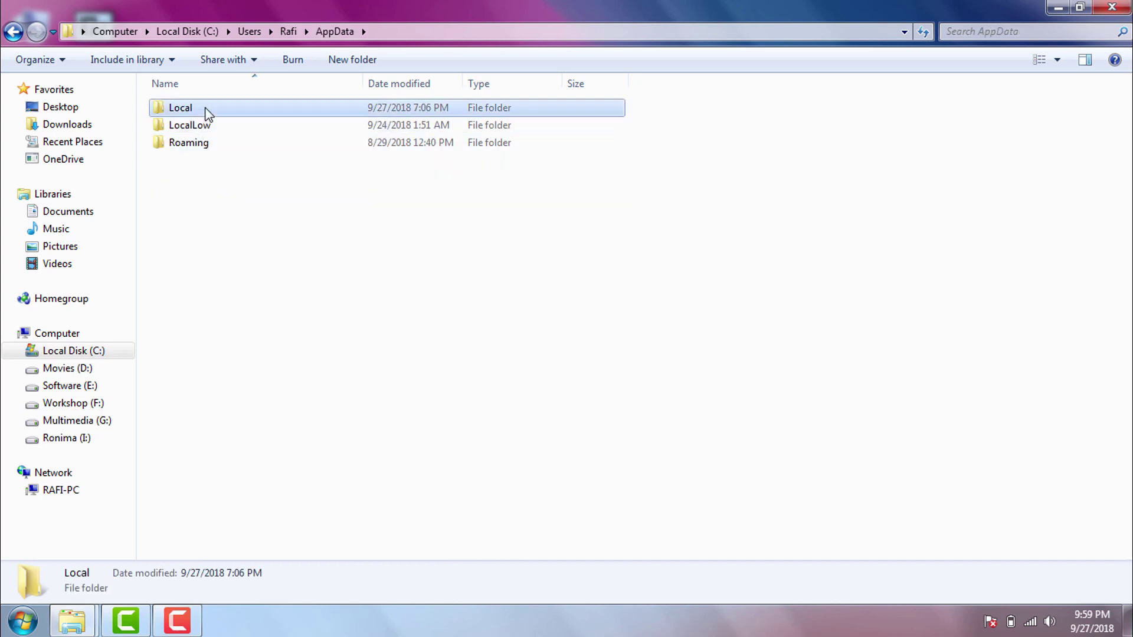
pyautogui.doubleClick(229, 457)
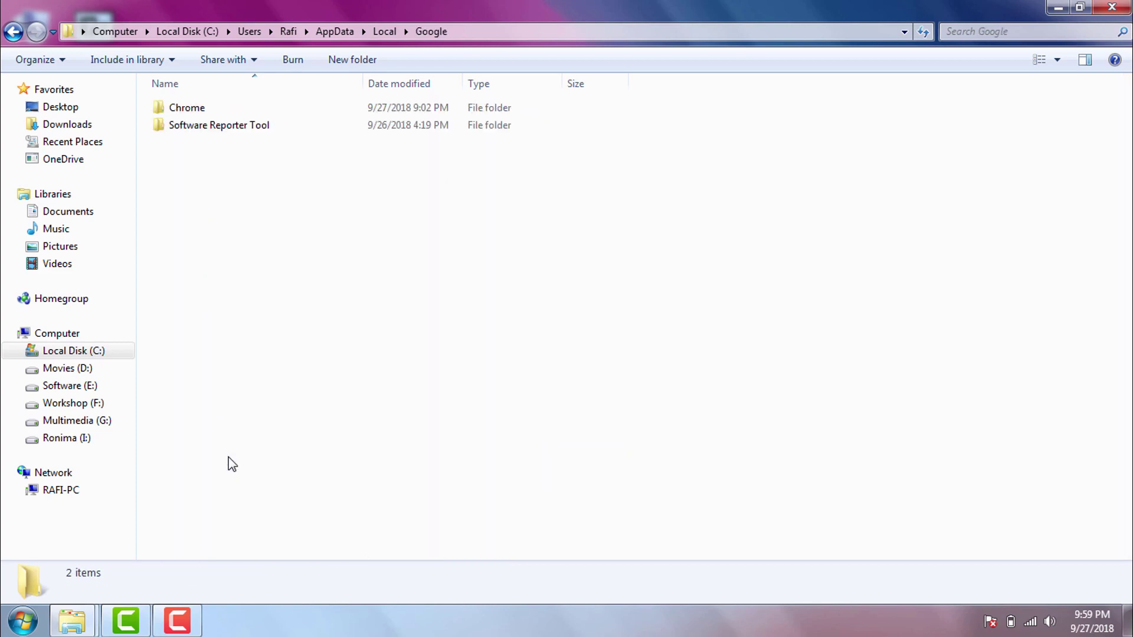
pyautogui.click(179, 114)
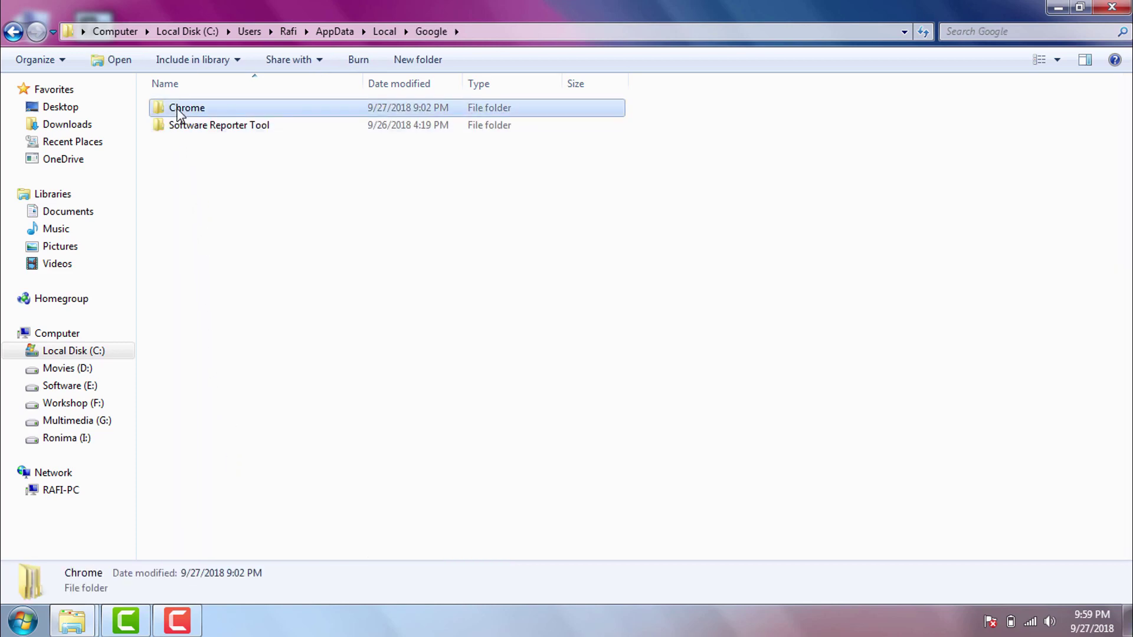
pyautogui.doubleClick(179, 114)
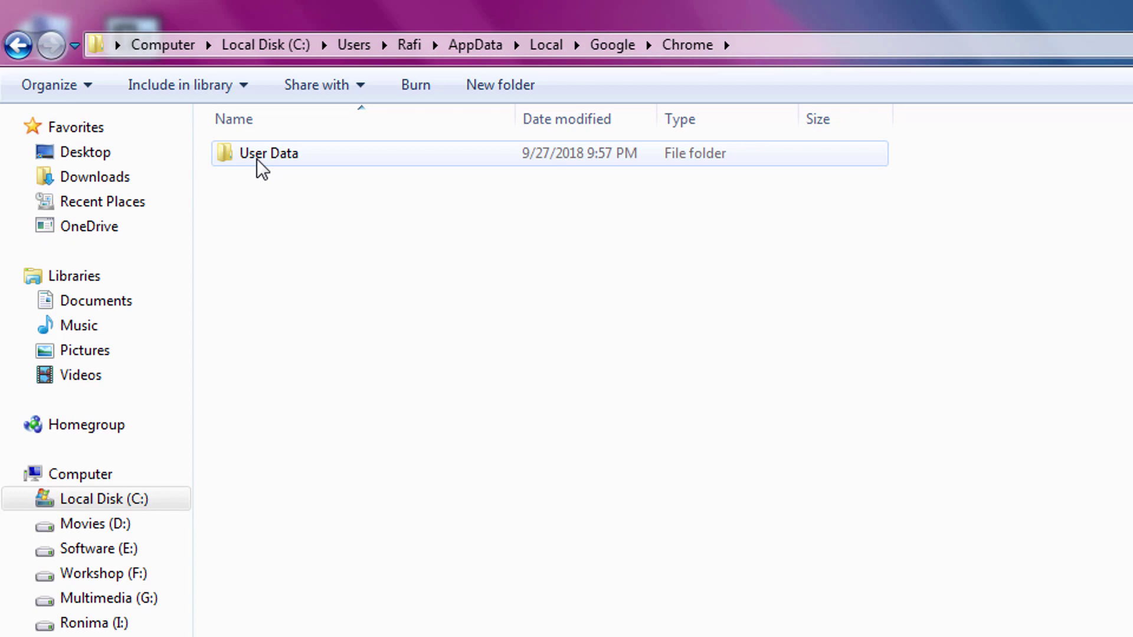
# - Rename the User Data folder to 'User Data Bak'
pyautogui.rightClick(257, 158)
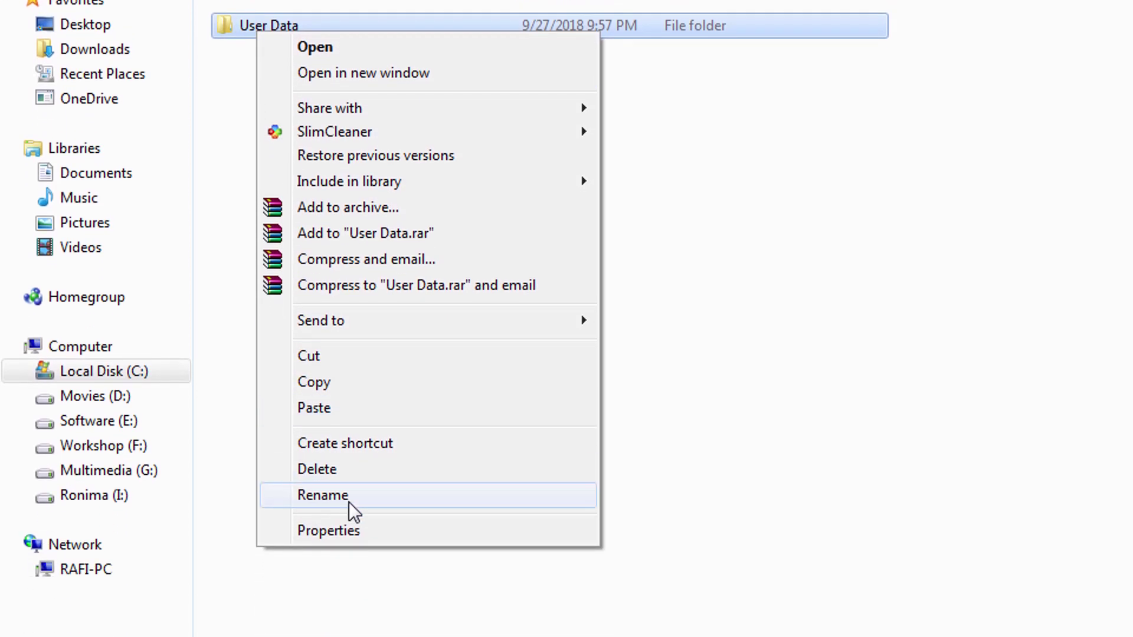
pyautogui.click(349, 502)
pyautogui.press('End')
pyautogui.write('Bak')
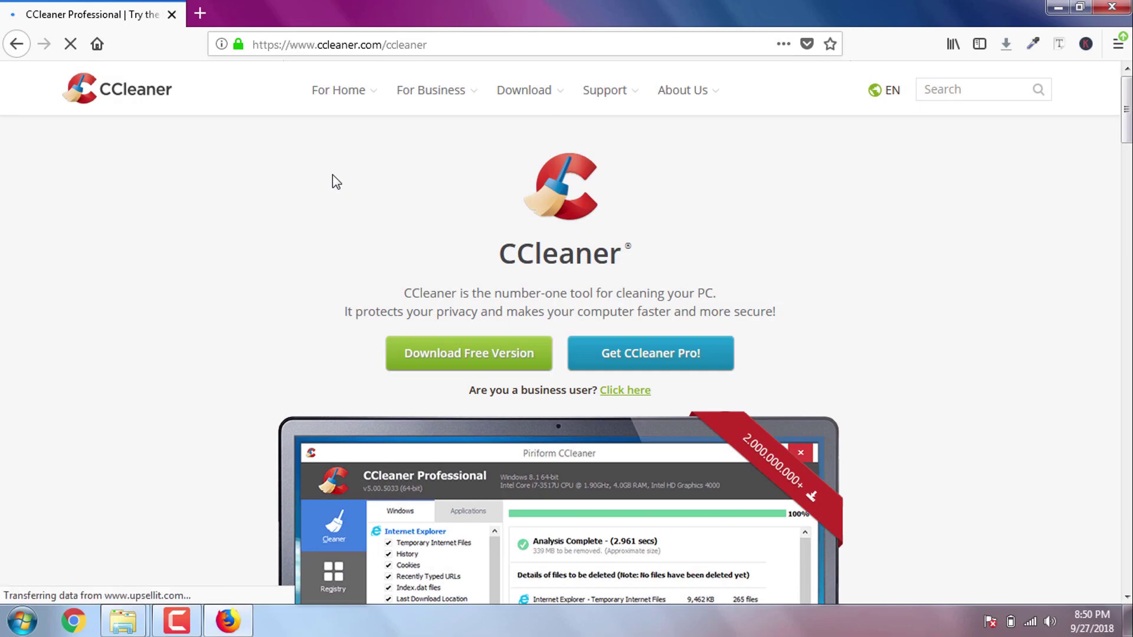
# - Download the free CCleaner installer ccsetup547.exe from ccleaner.com and open its containing folder
pyautogui.moveTo(478, 77)
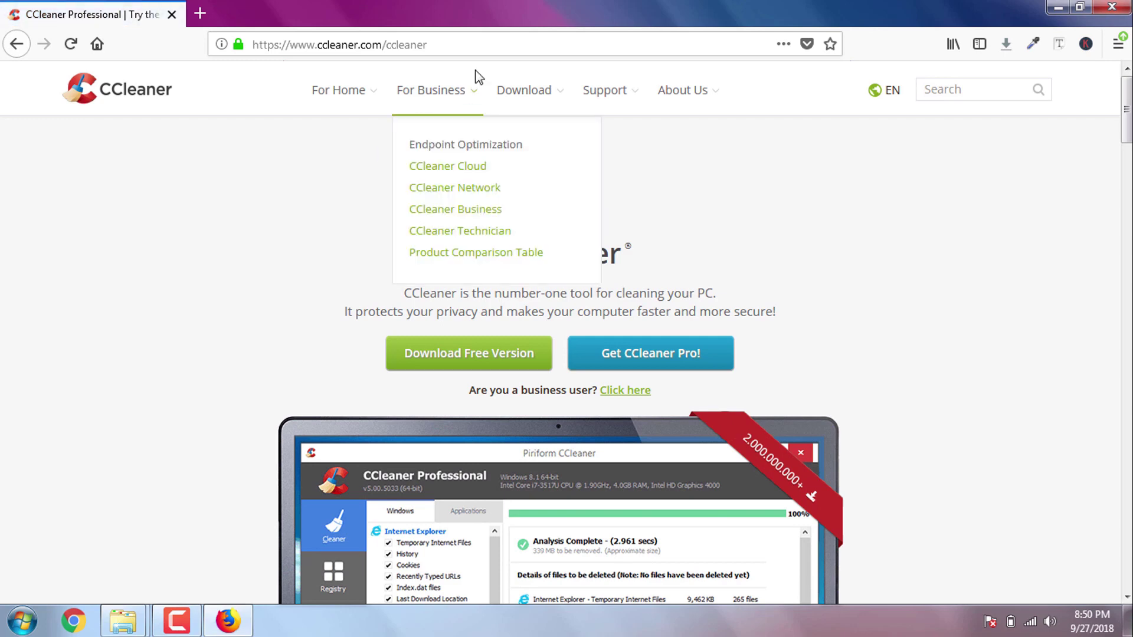
pyautogui.click(493, 41)
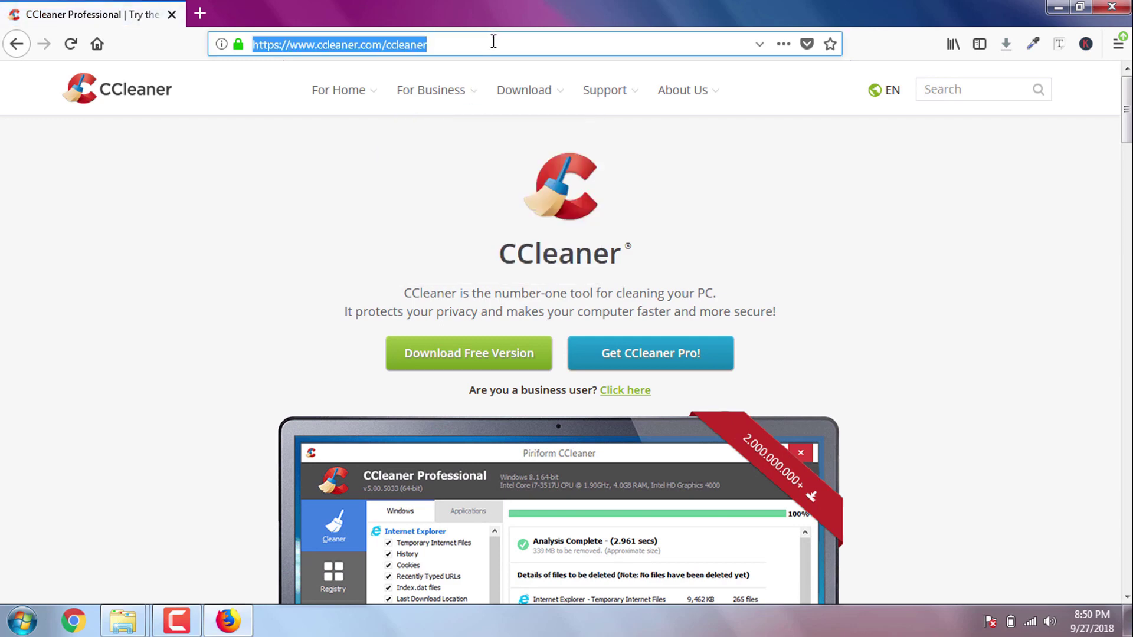
pyautogui.scroll(-5, 523, 367)
pyautogui.scroll(-10, 523, 367)
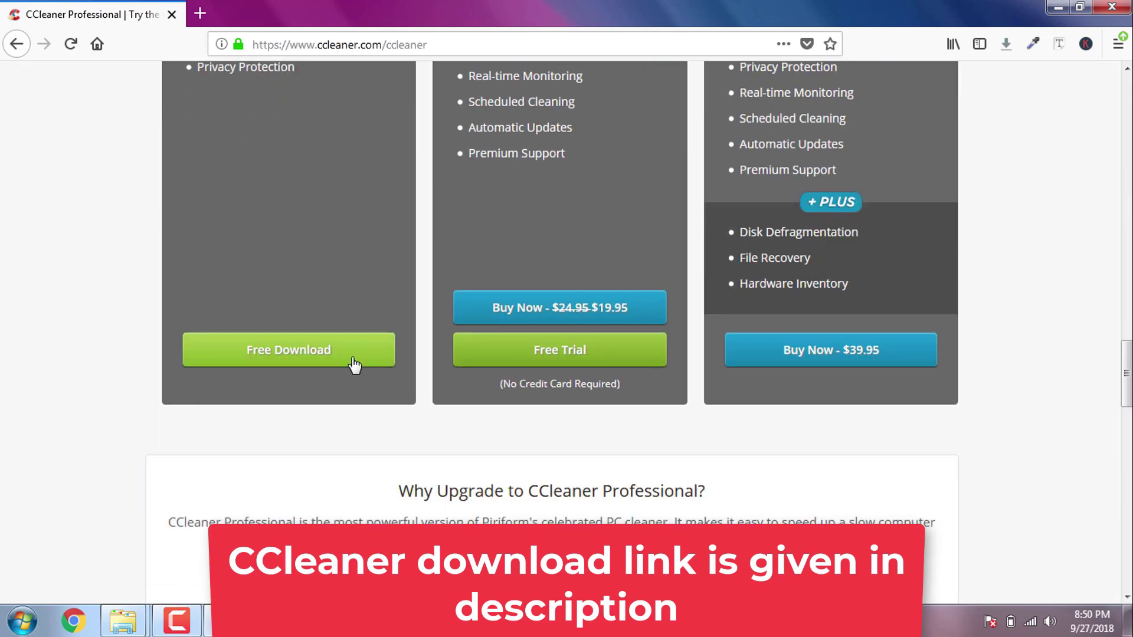
pyautogui.click(353, 354)
pyautogui.scroll(-8, 349, 316)
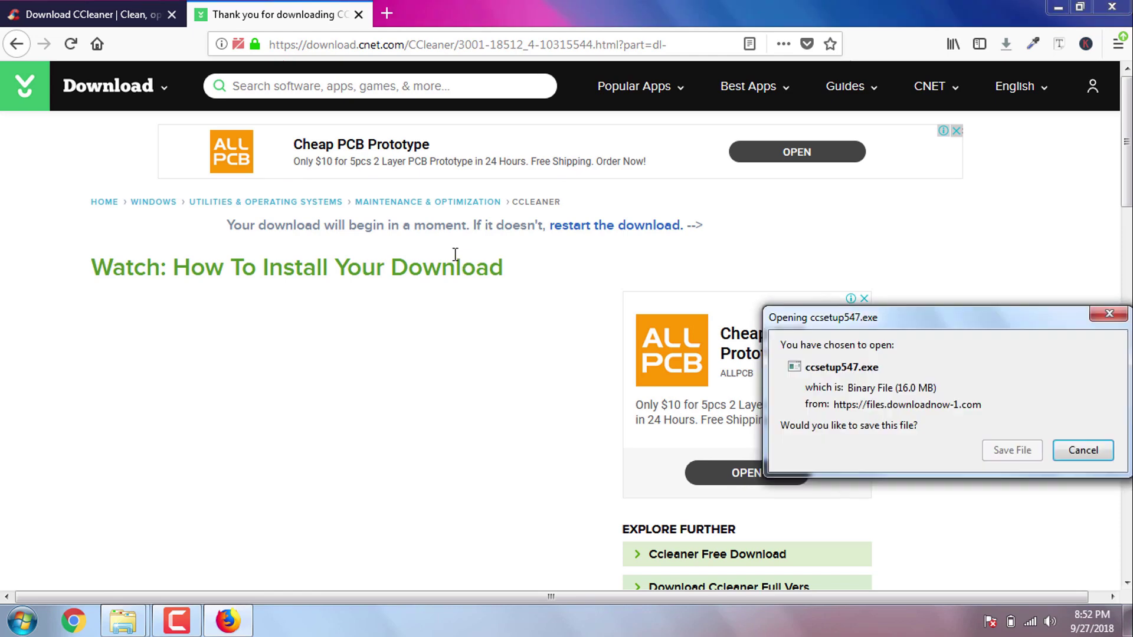
pyautogui.click(1006, 456)
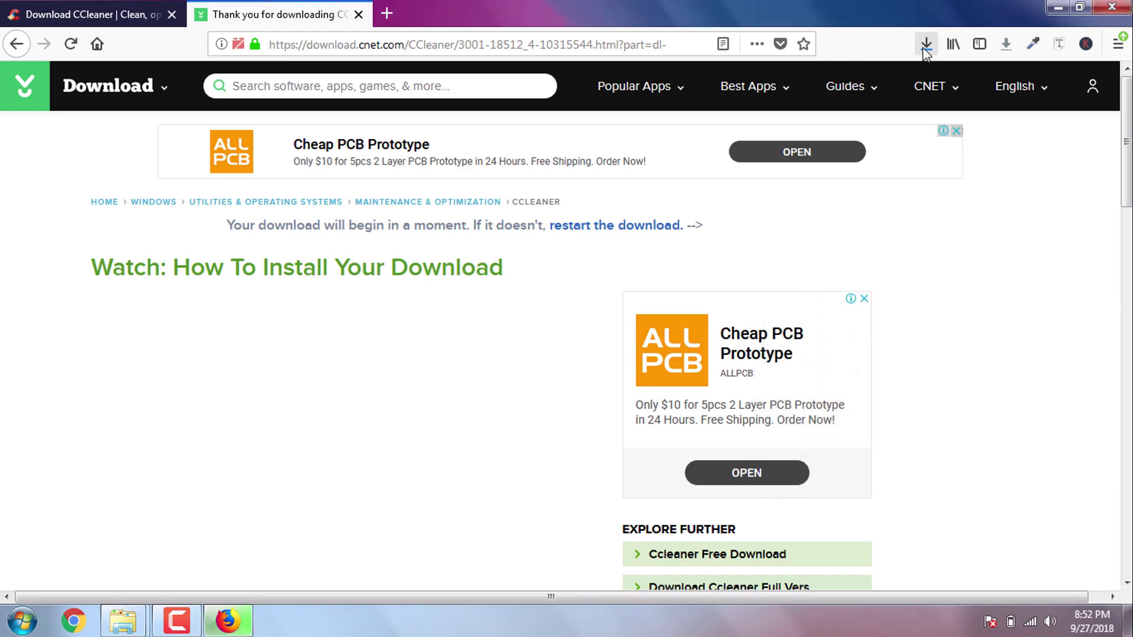
pyautogui.rightClick(676, 106)
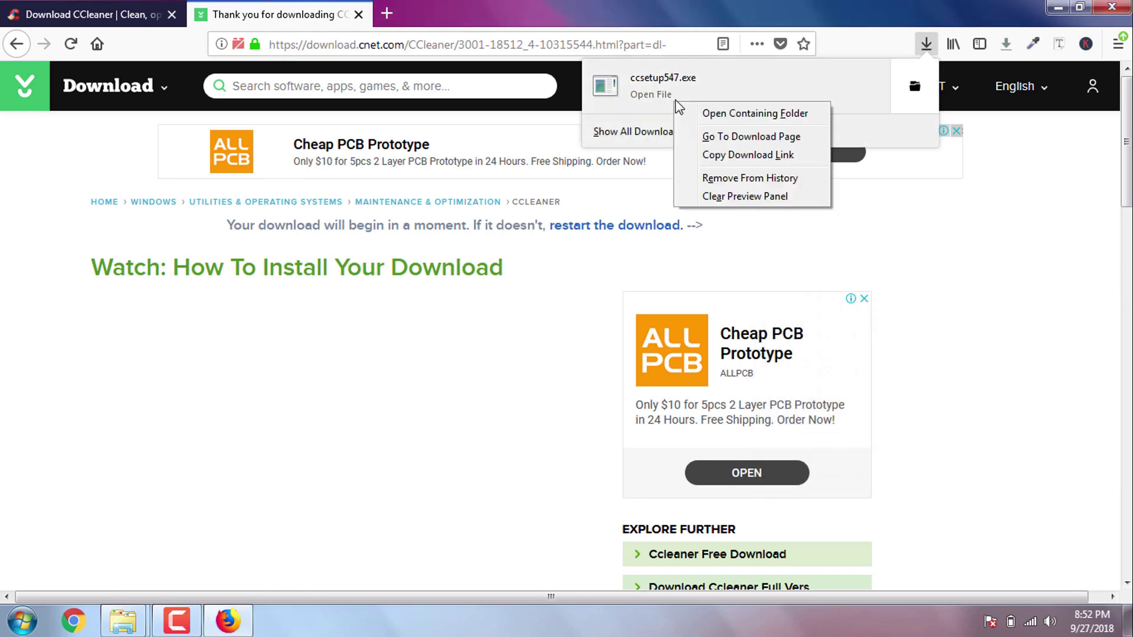
pyautogui.click(728, 112)
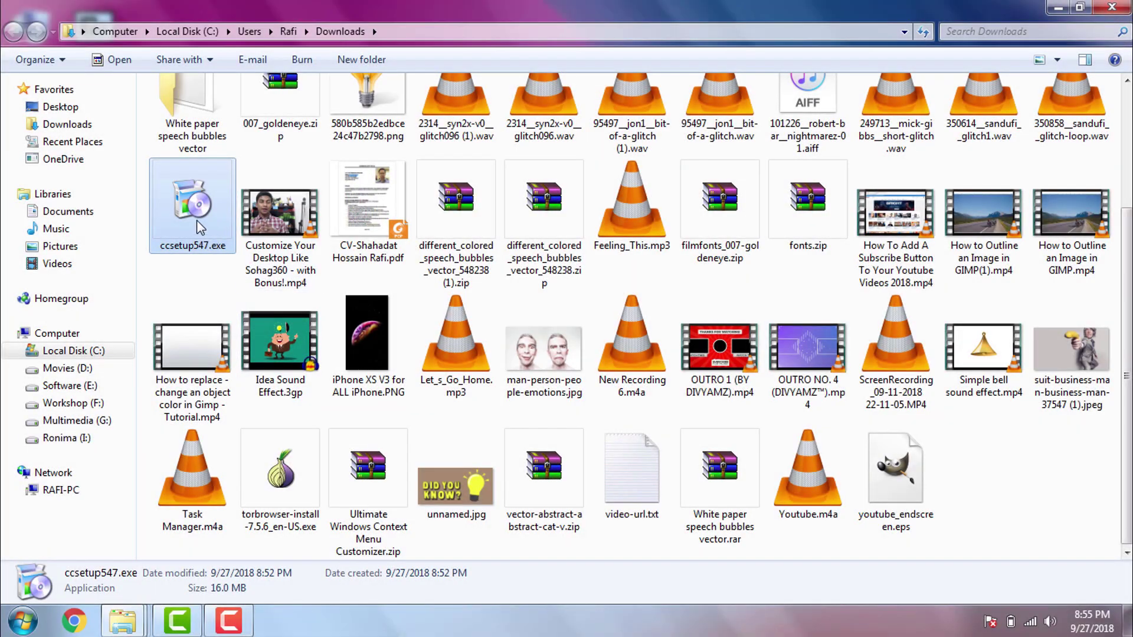
# - Move ccsetup547.exe from Downloads onto the desktop
pyautogui.rightClick(196, 220)
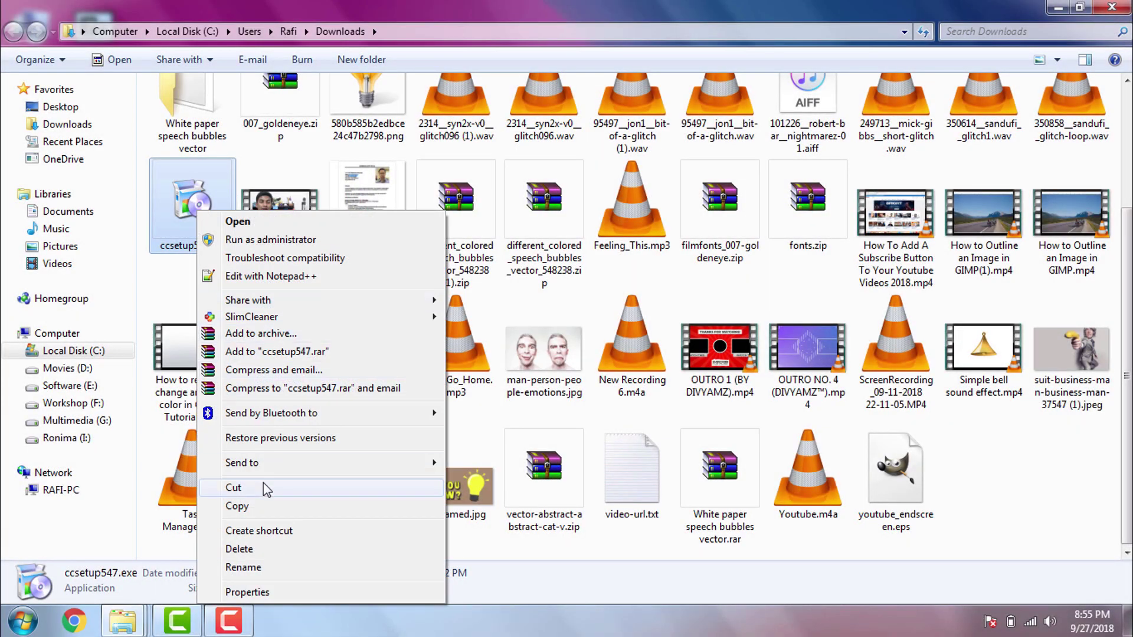
pyautogui.click(235, 488)
pyautogui.click(1118, 7)
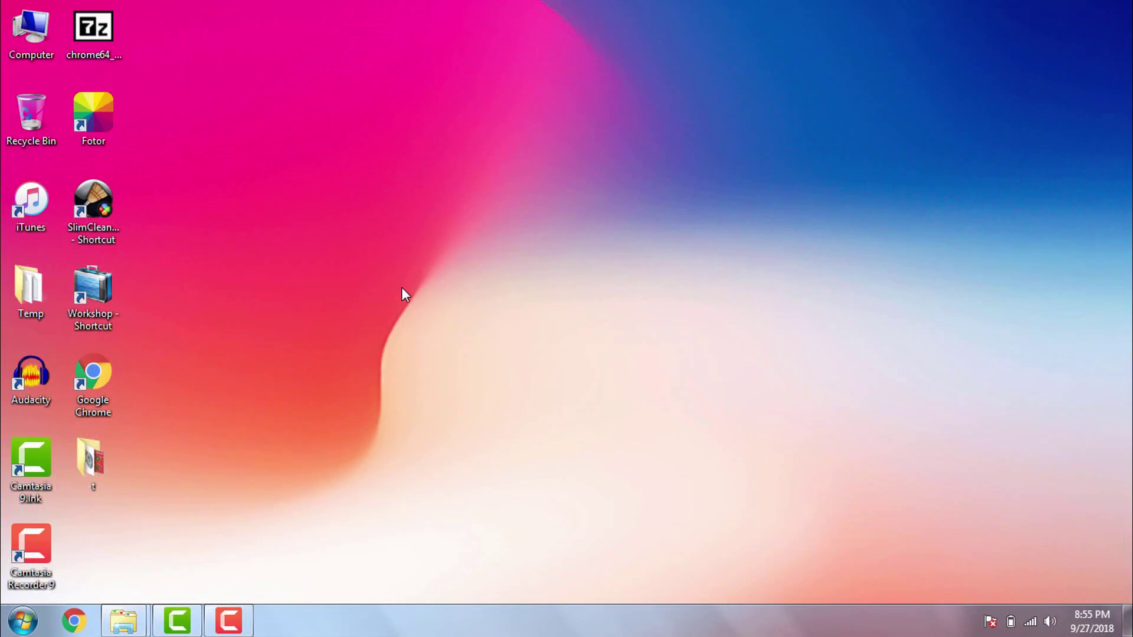
pyautogui.rightClick(401, 288)
pyautogui.click(442, 359)
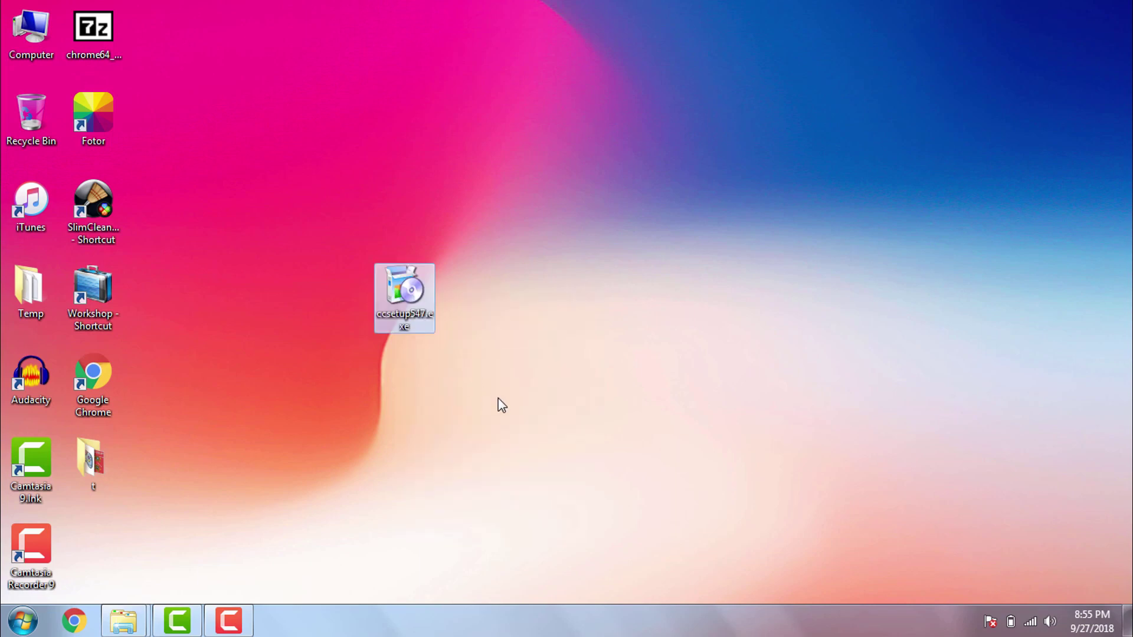
# - Run the installer, install CCleaner, and launch it
pyautogui.doubleClick(420, 297)
pyautogui.click(625, 327)
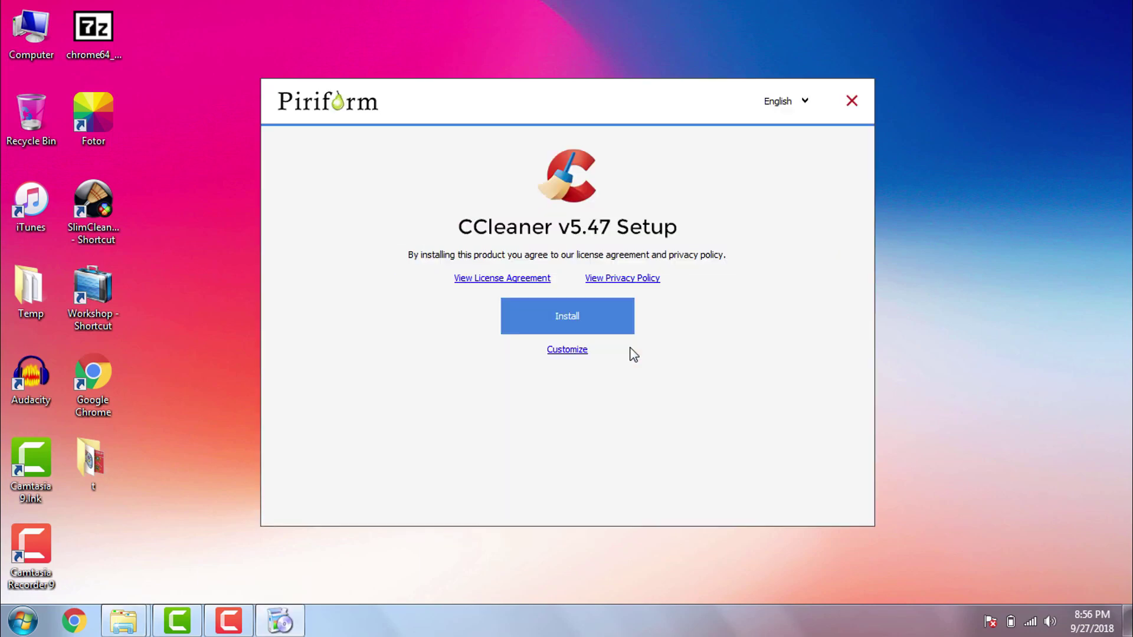
pyautogui.click(593, 320)
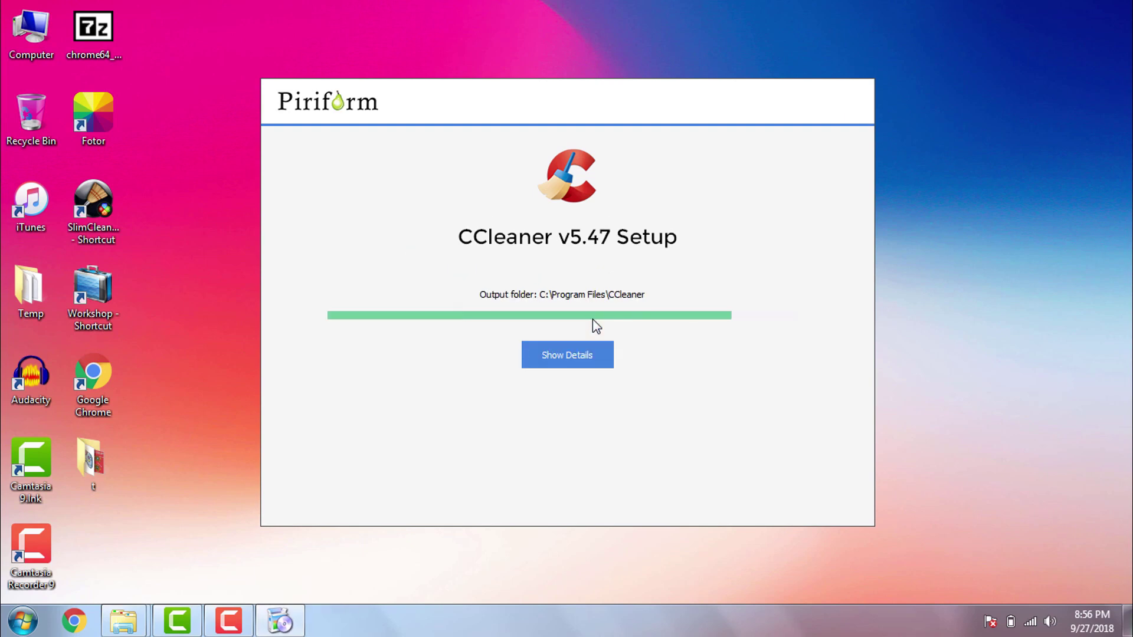
pyautogui.click(593, 322)
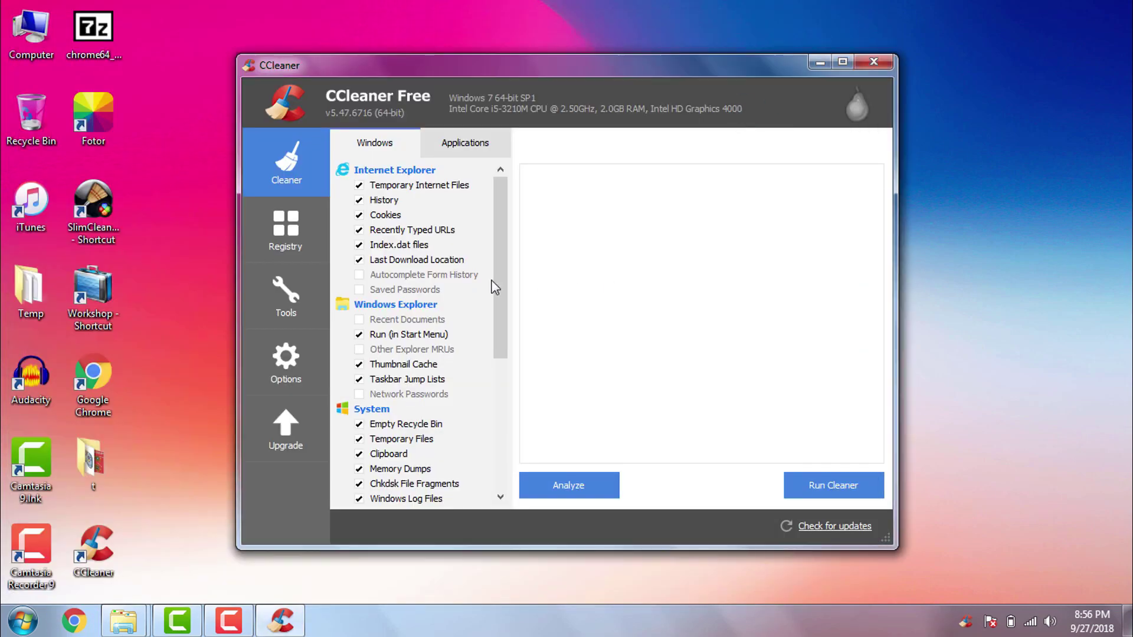
# - Fix the unused .xvid registry issue without backup, rescan to confirm it is clean, and exit CCleaner
pyautogui.click(293, 242)
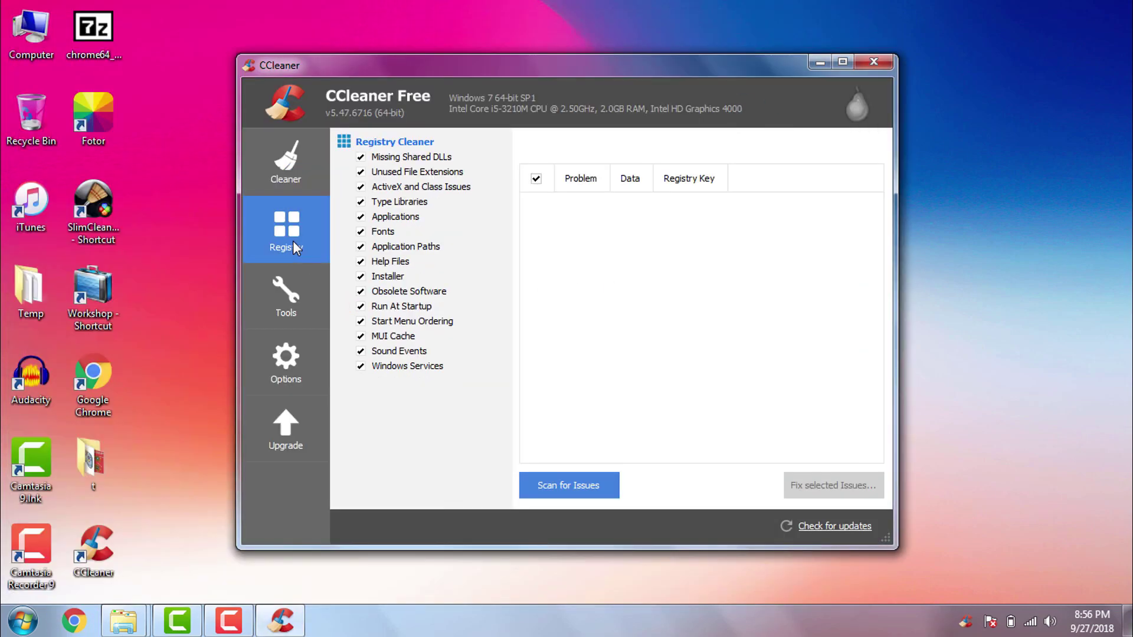
pyautogui.click(572, 485)
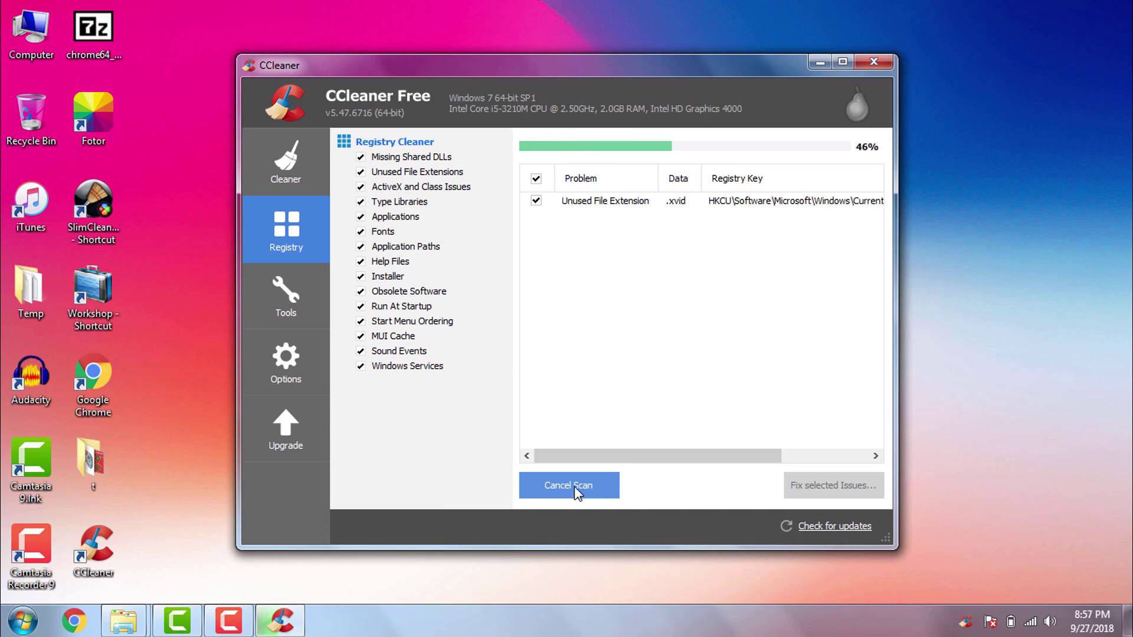
pyautogui.click(801, 487)
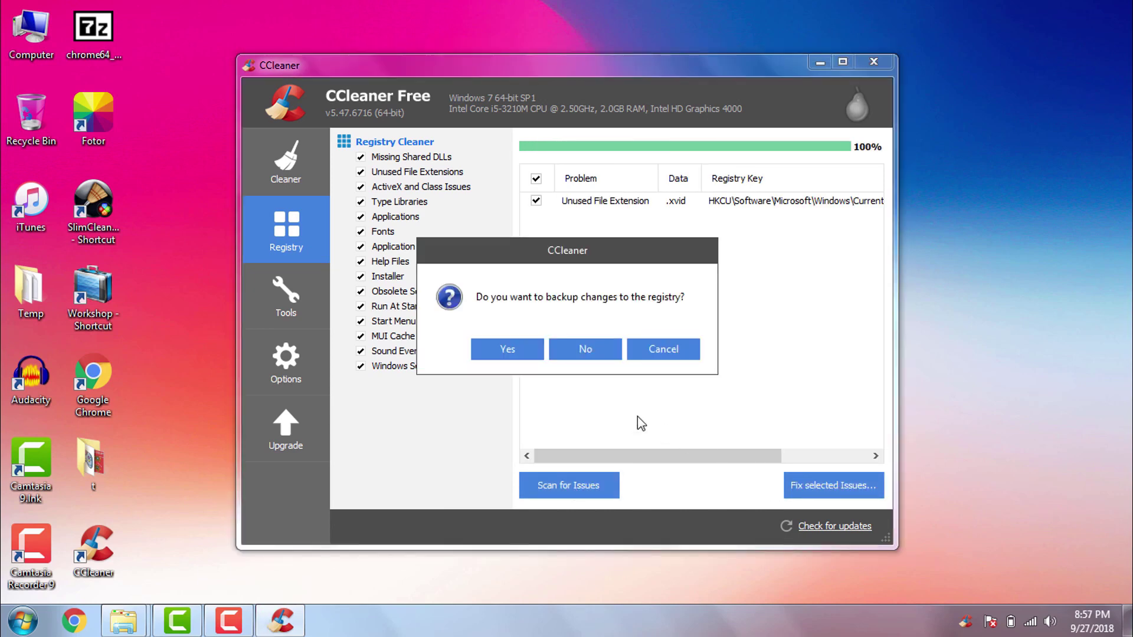
pyautogui.click(564, 354)
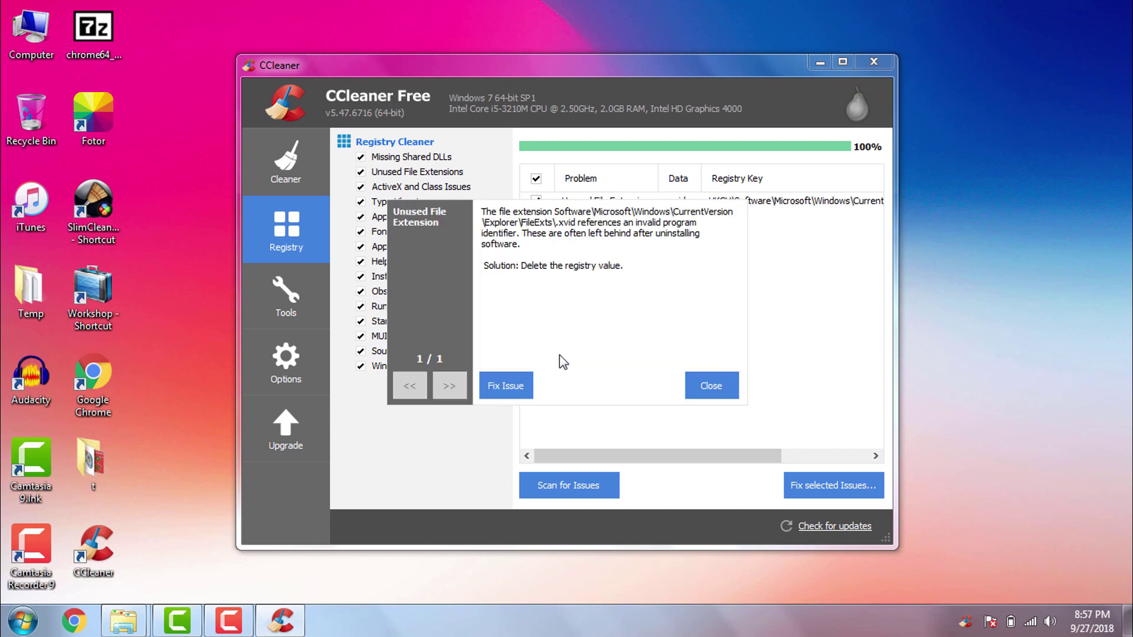
pyautogui.click(519, 386)
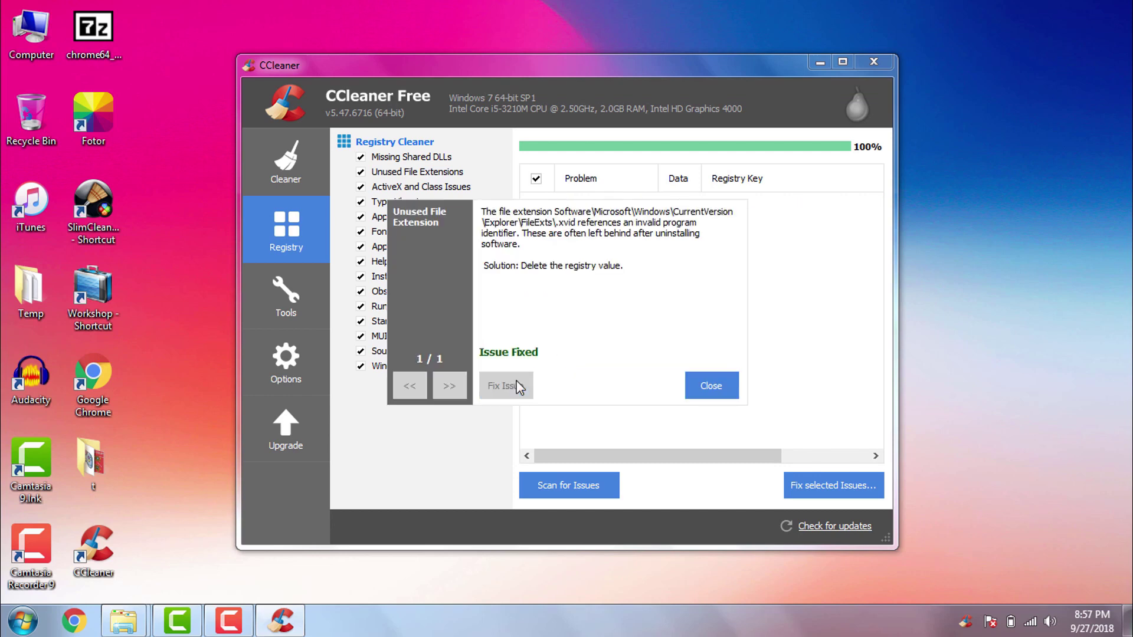
pyautogui.click(712, 390)
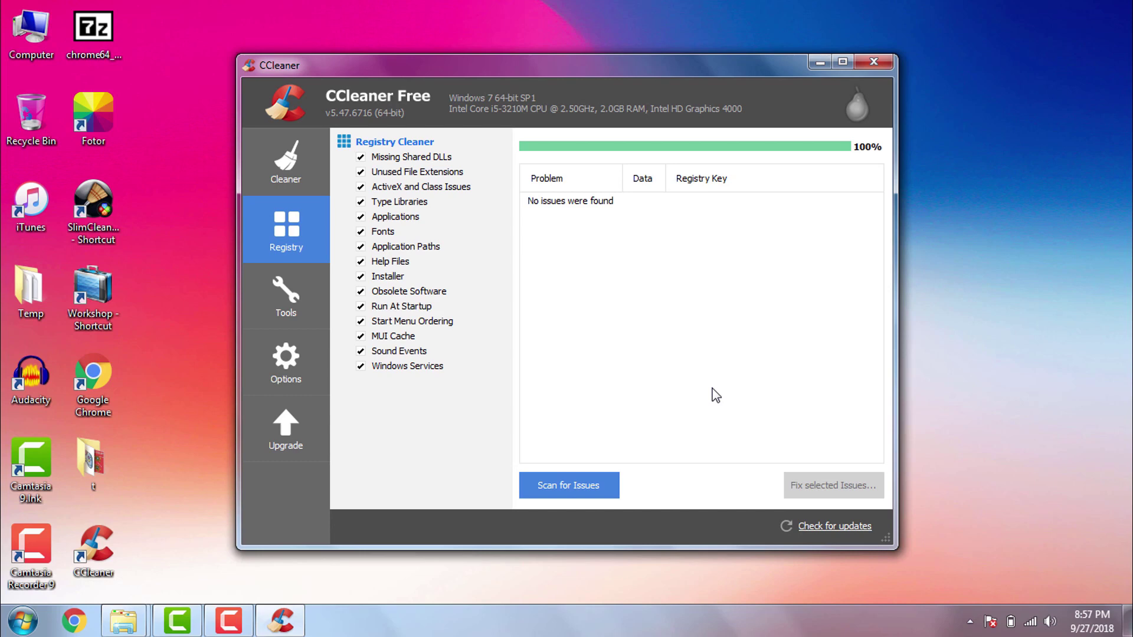
pyautogui.click(578, 492)
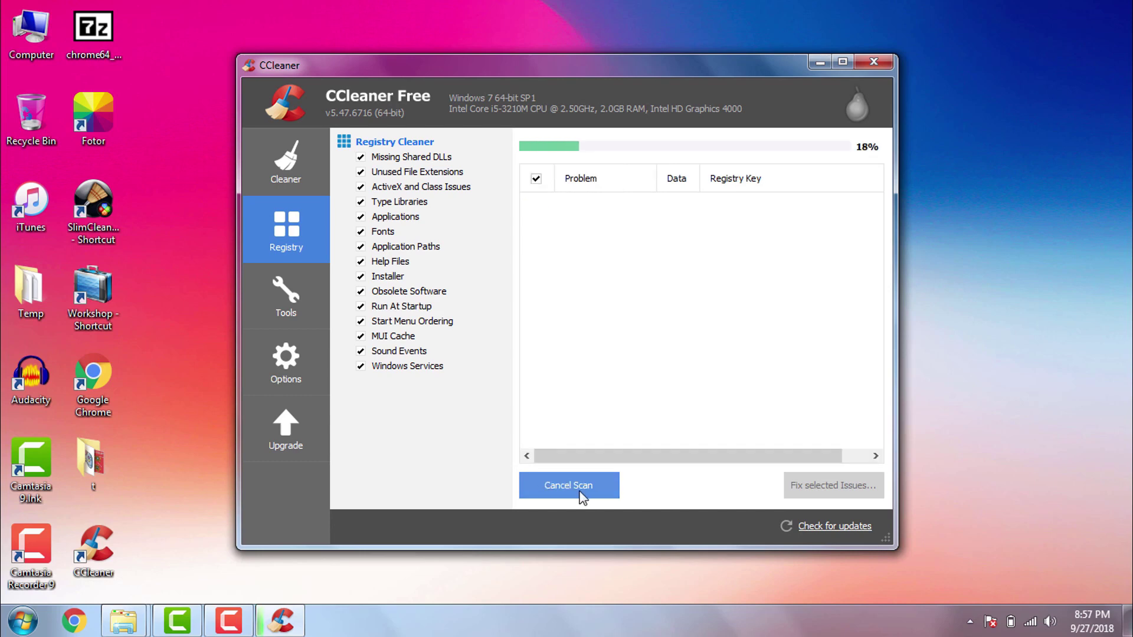
pyautogui.click(878, 64)
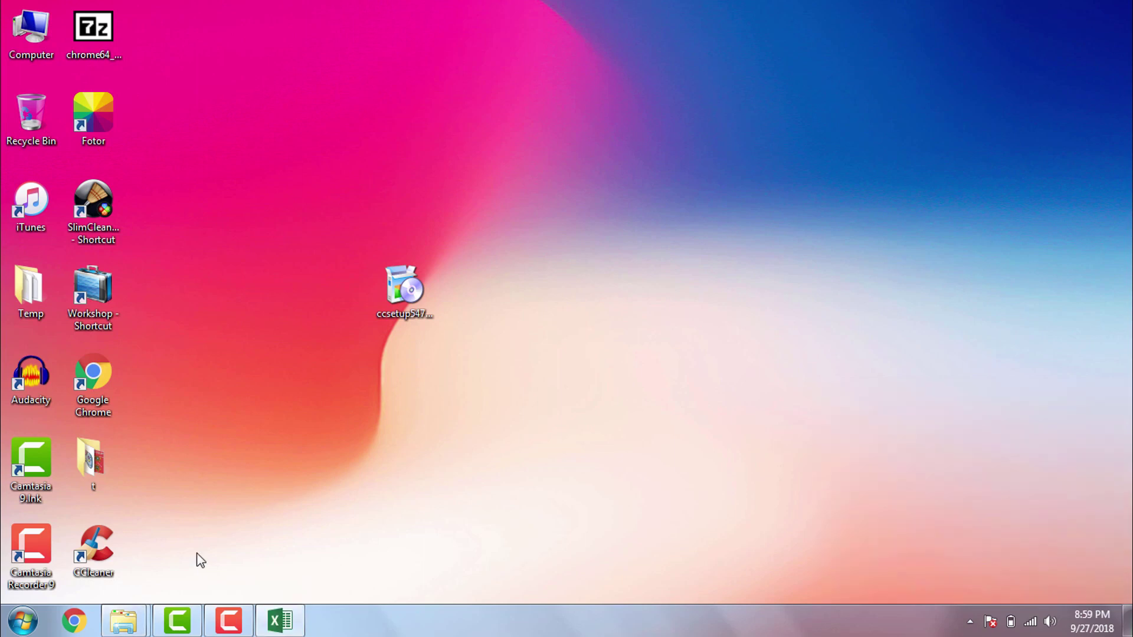
# - Launch Registry Editor with regedit from the Run dialog
pyautogui.press('super+r')
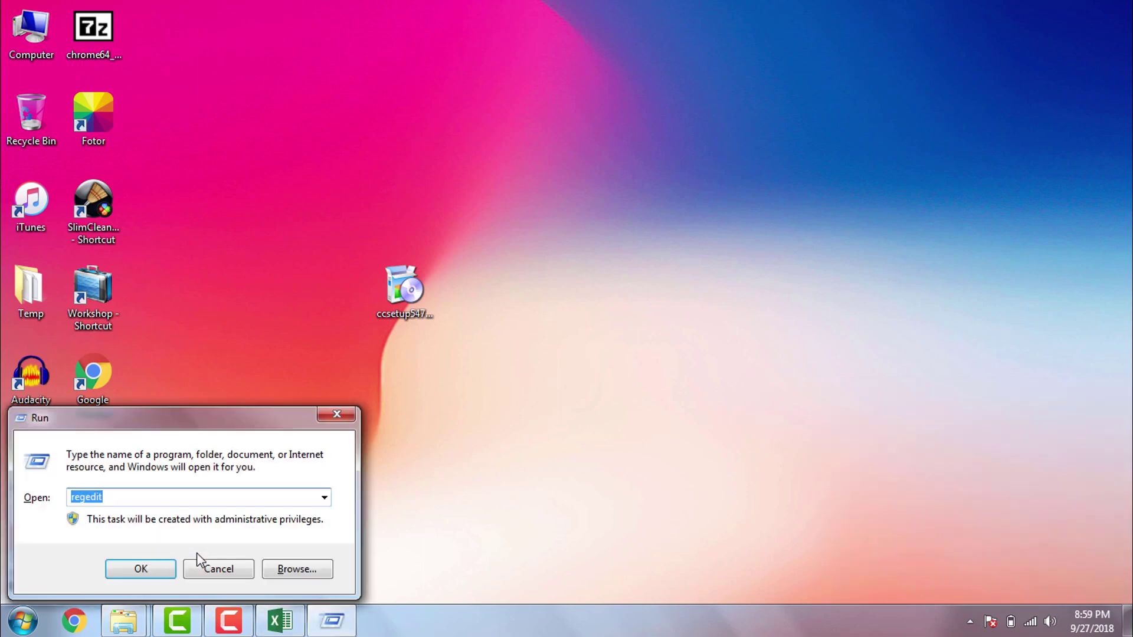
pyautogui.write('regedit')
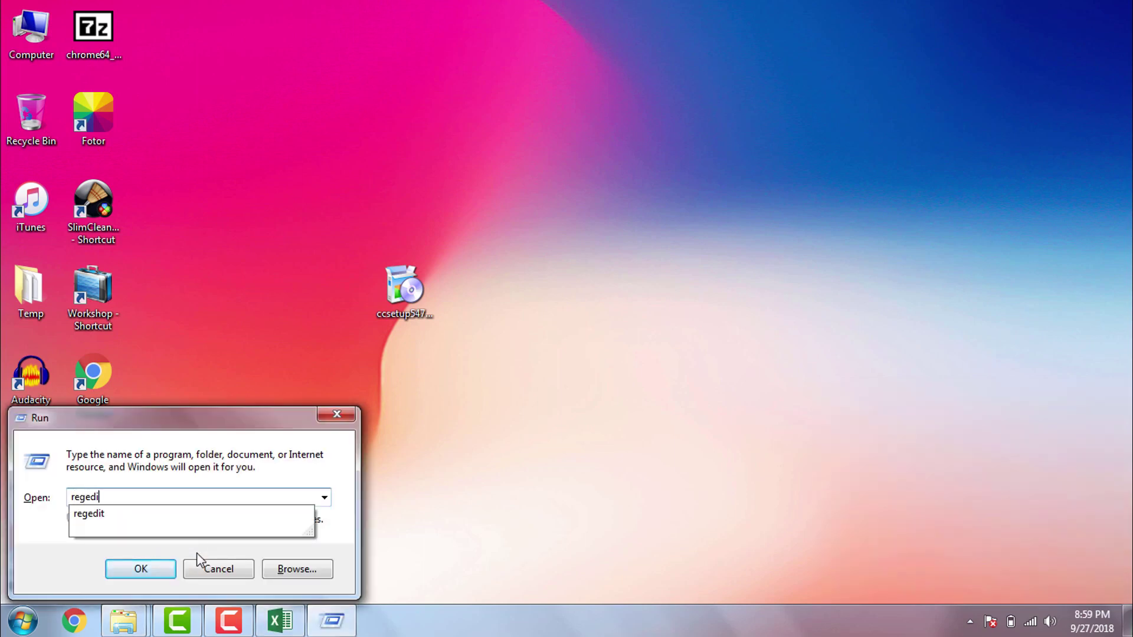
pyautogui.press('Return')
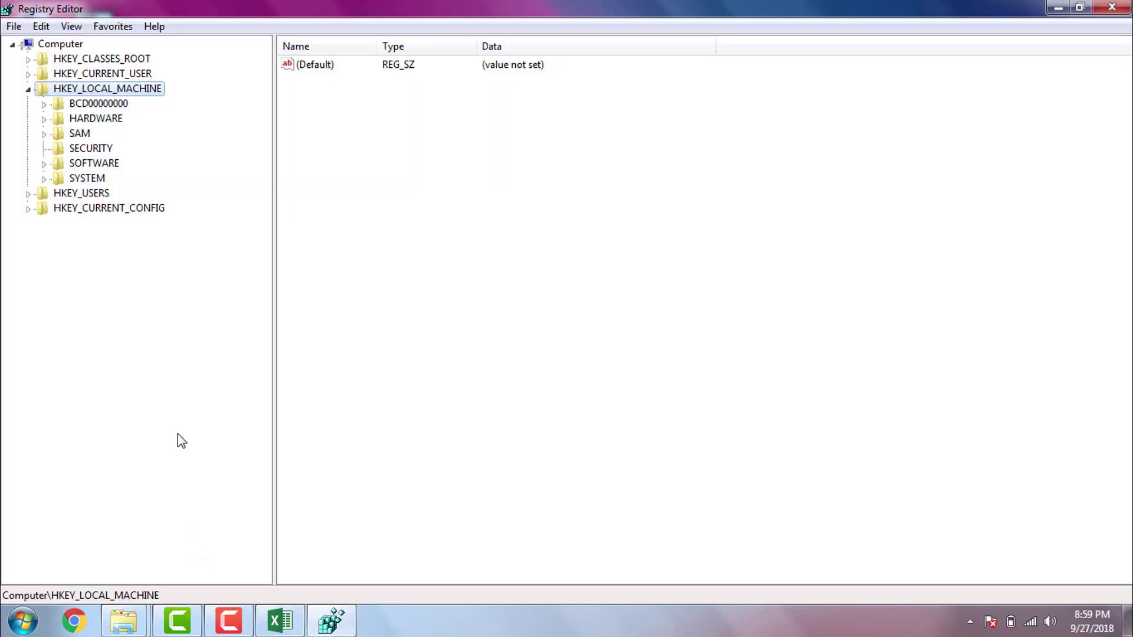
# - Expand HKEY_CURRENT_USER > Software > Google and bring up the Google key's options
pyautogui.doubleClick(143, 74)
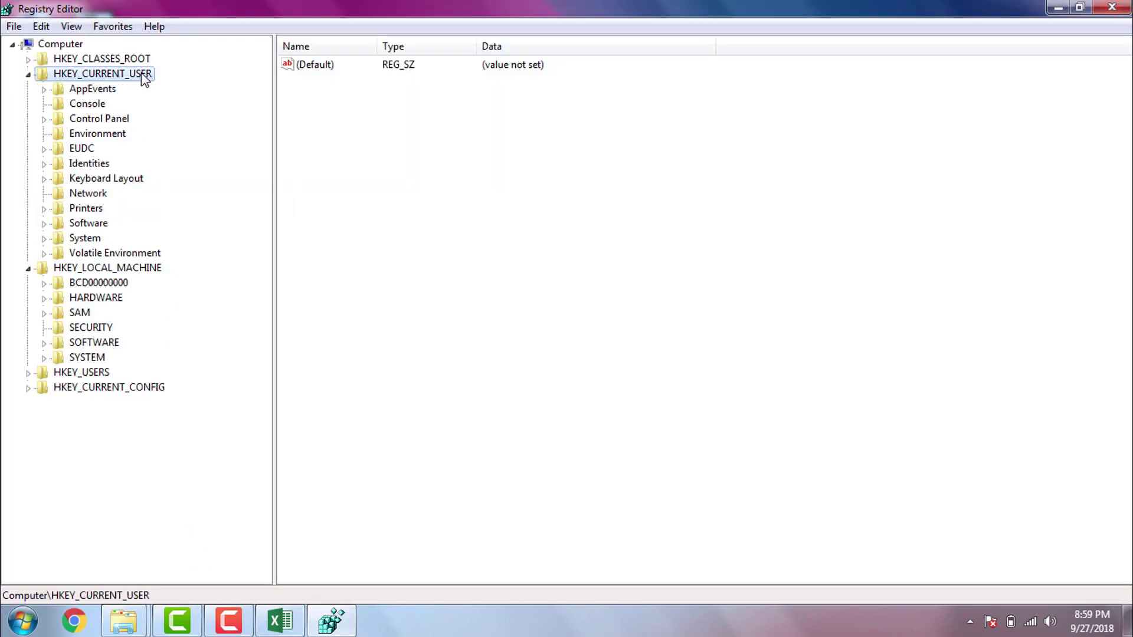
pyautogui.doubleClick(98, 228)
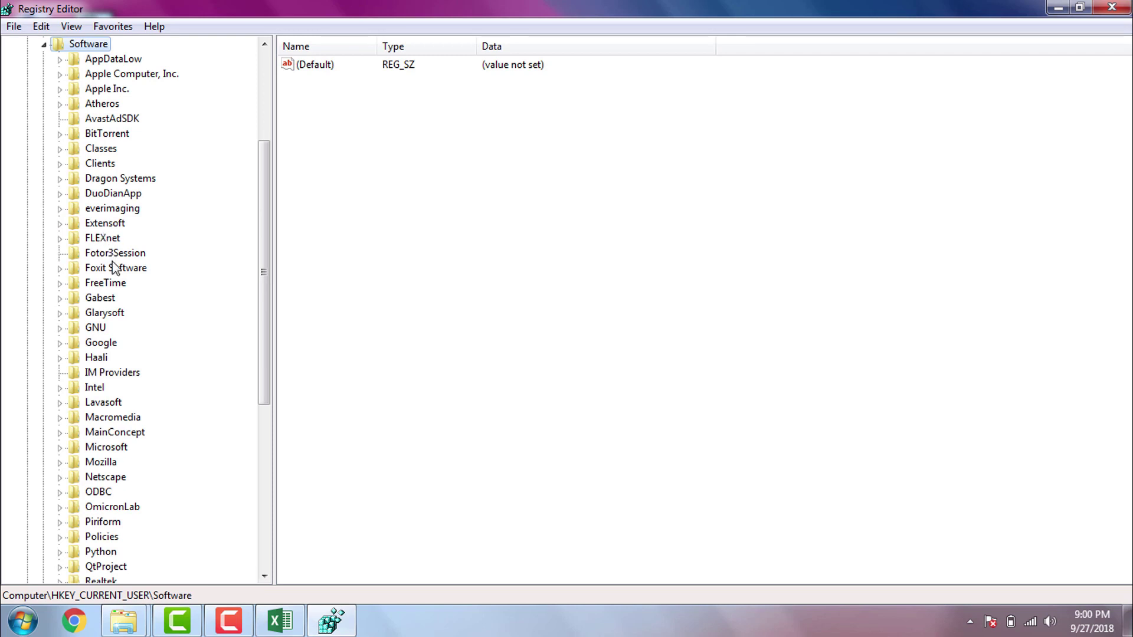
pyautogui.click(116, 347)
pyautogui.doubleClick(115, 348)
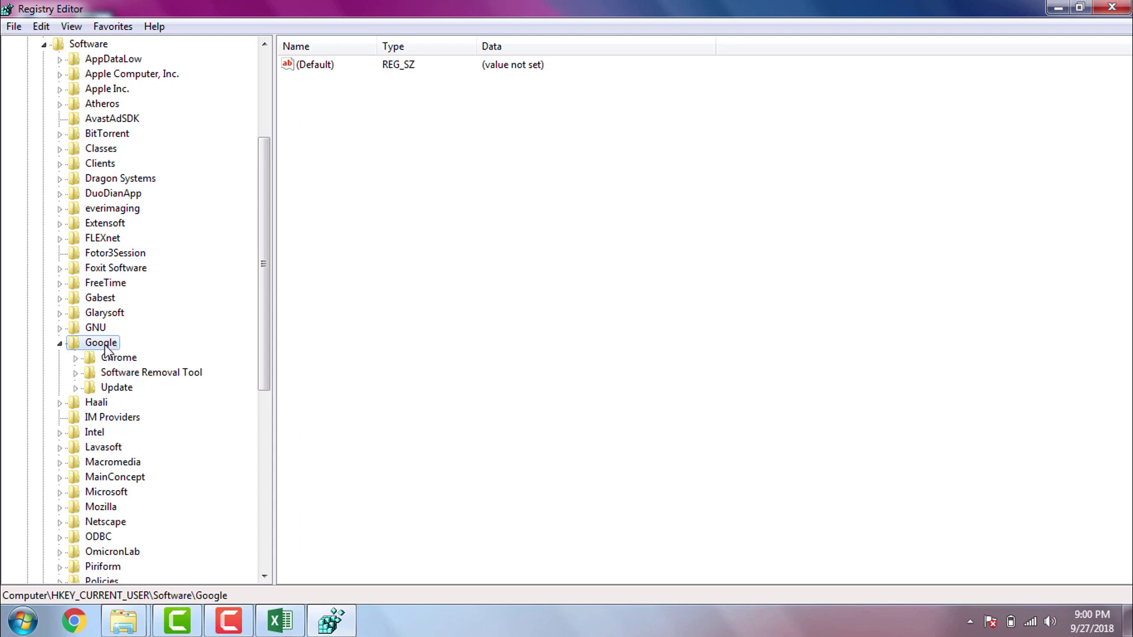
pyautogui.rightClick(106, 350)
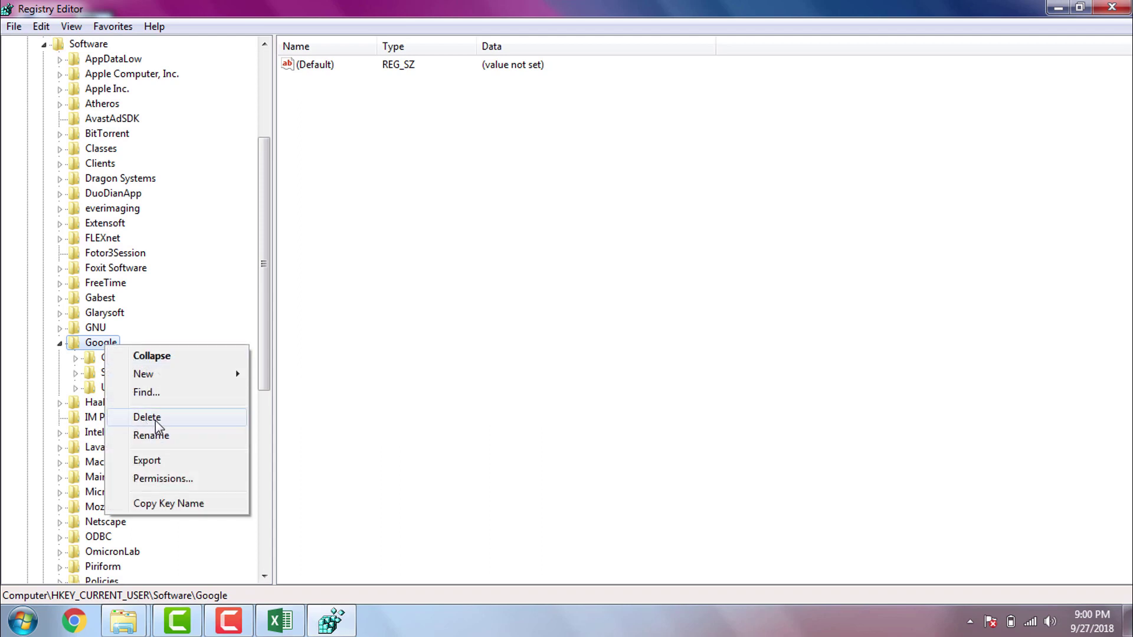